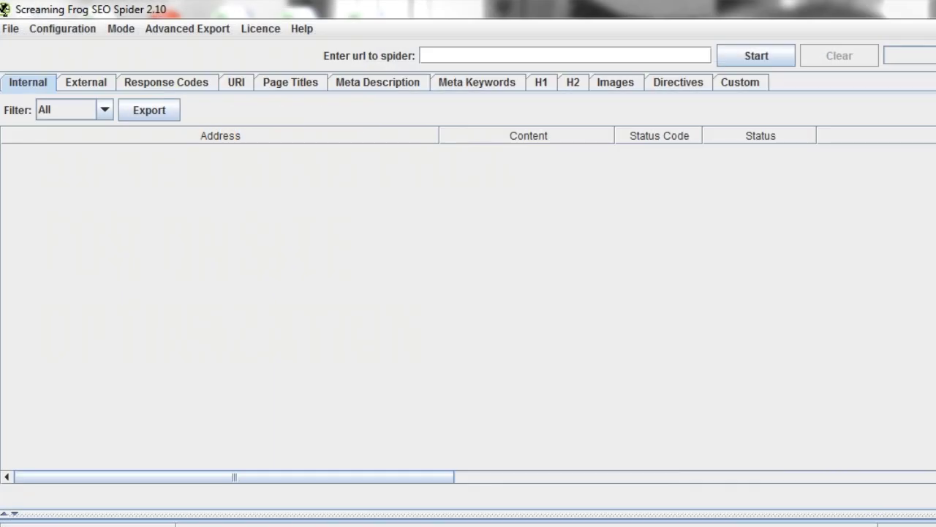
{"action": "left_click", "coordinate": [660, 55]}
{"action": "type", "text": "http://www.verticalmeasures.com/"}
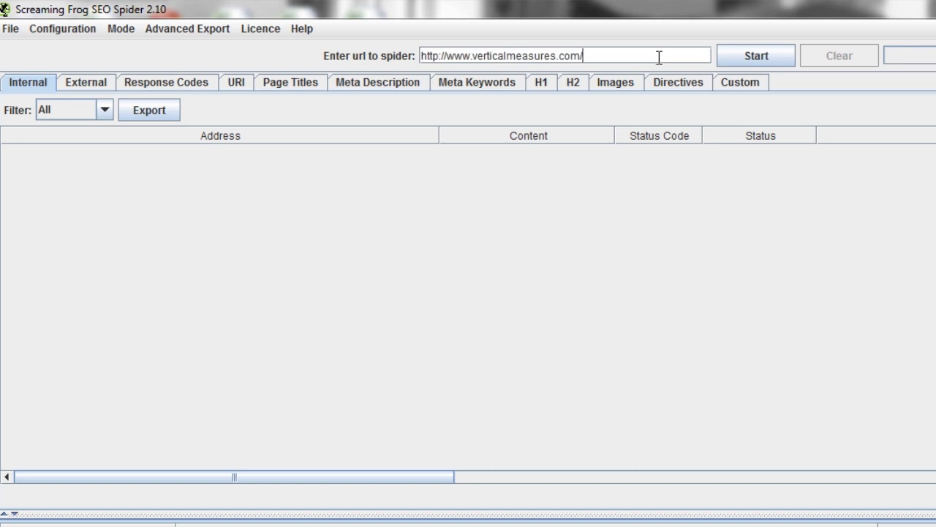
{"action": "left_click", "coordinate": [756, 56]}
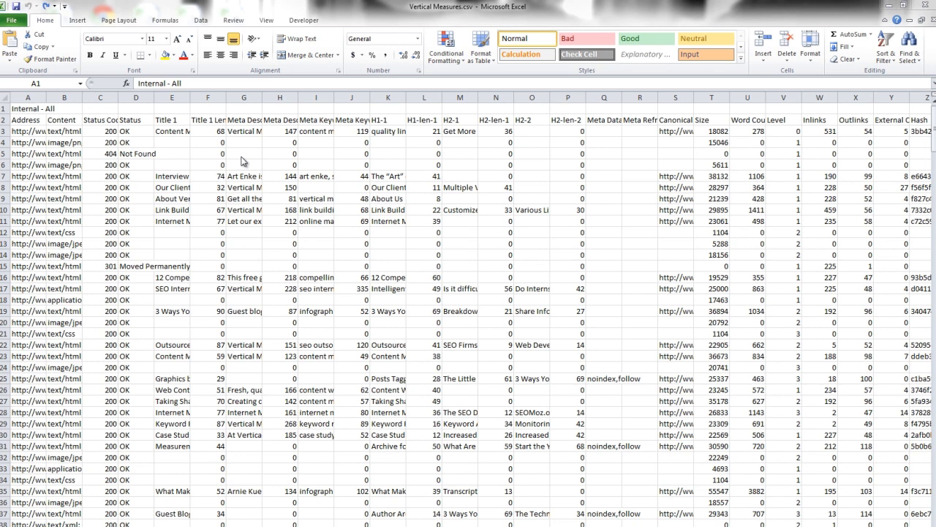
Step: In Excel, delete the "Internal - All" title row above the headers in Vertical Measures.csv
{"action": "left_click", "coordinate": [5, 110]}
{"action": "right_click", "coordinate": [5, 111]}
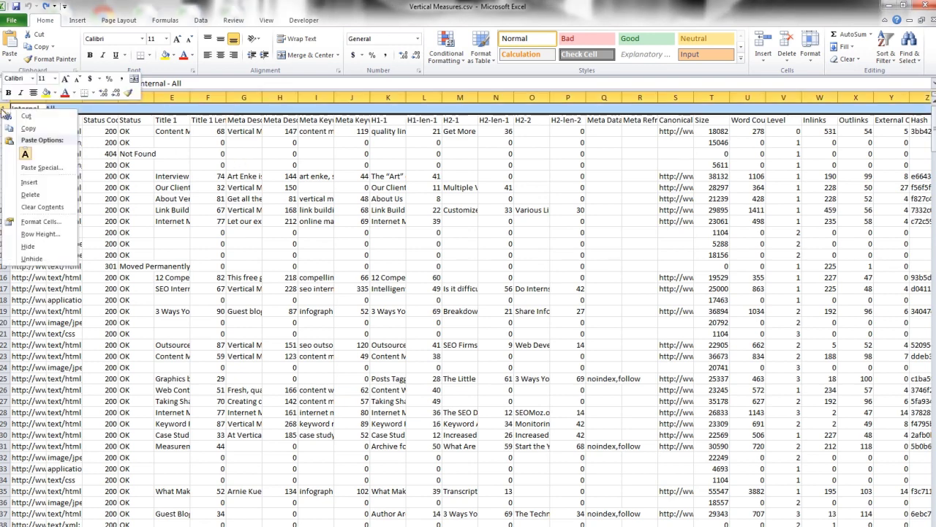
{"action": "left_click", "coordinate": [44, 194]}
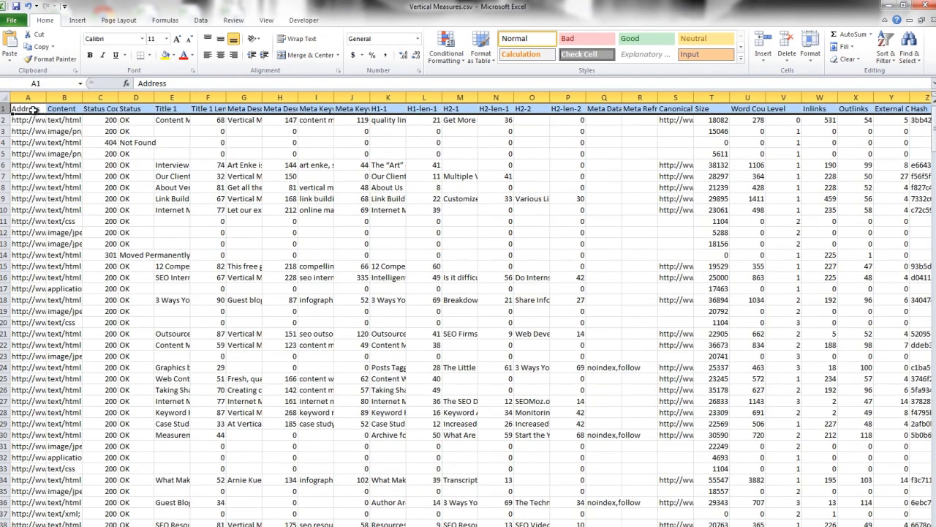
Step: Format the crawl data as a table in a blue medium style with header row, and widen the Address and Content columns
{"action": "left_click", "coordinate": [33, 110]}
{"action": "left_click", "coordinate": [481, 48]}
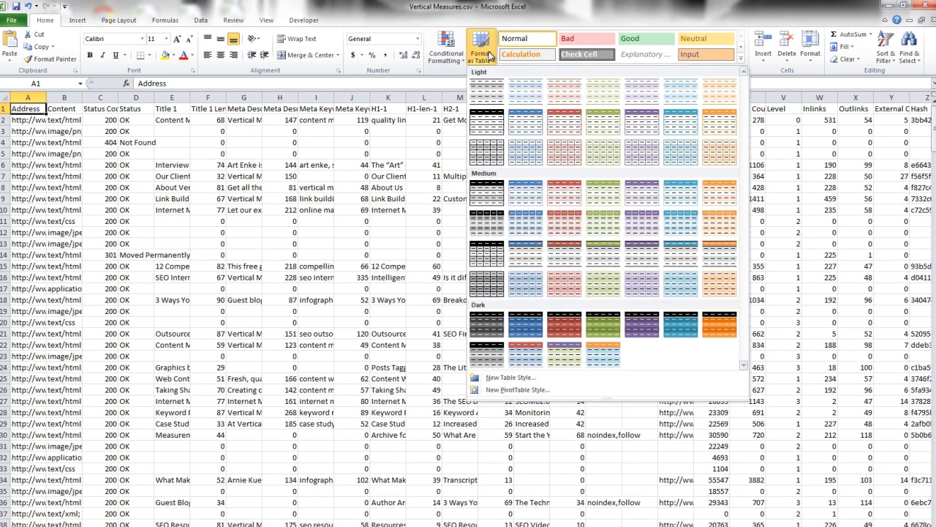
{"action": "left_click", "coordinate": [528, 199]}
{"action": "left_click", "coordinate": [297, 159]}
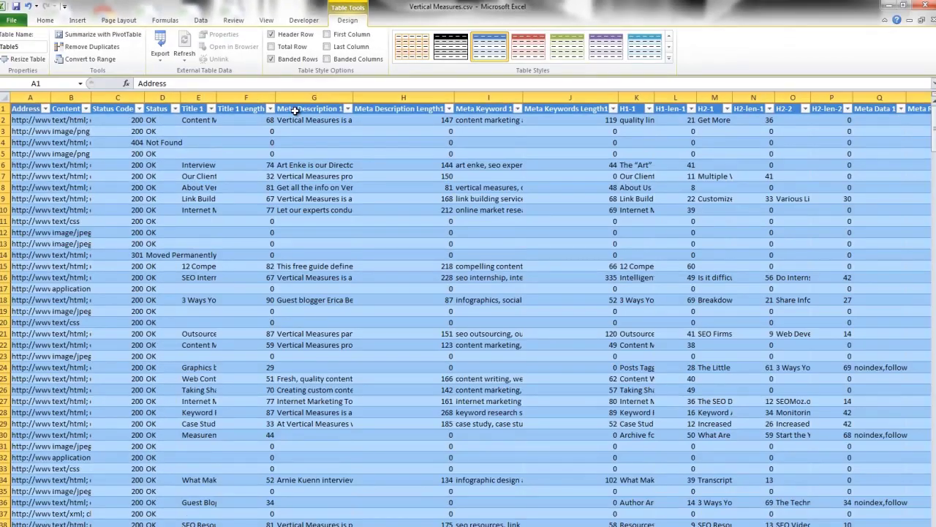
{"action": "left_click_drag", "start_coordinate": [50, 97], "coordinate": [146, 97]}
{"action": "double_click", "coordinate": [190, 98]}
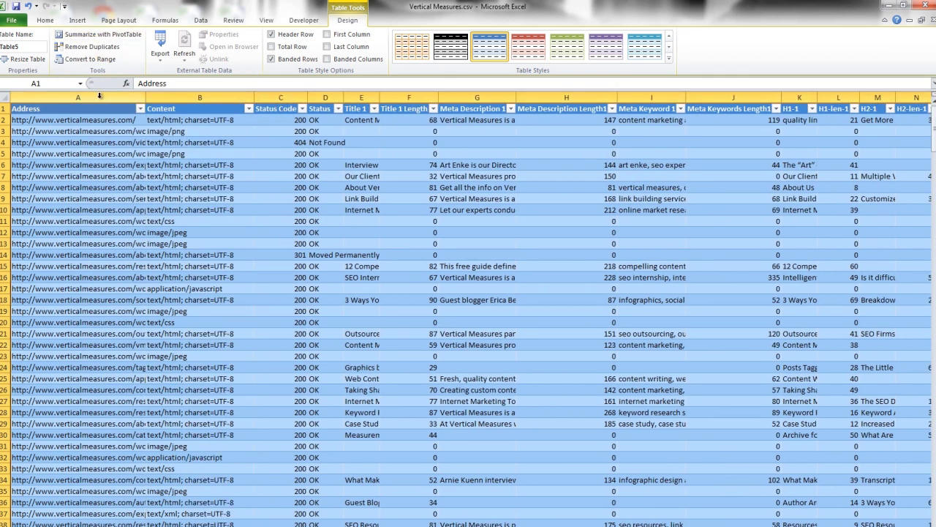
Step: Create a conditional formatting rule on the Content column for cells with specific text containing "app"
{"action": "left_click", "coordinate": [198, 98]}
{"action": "left_click", "coordinate": [44, 21]}
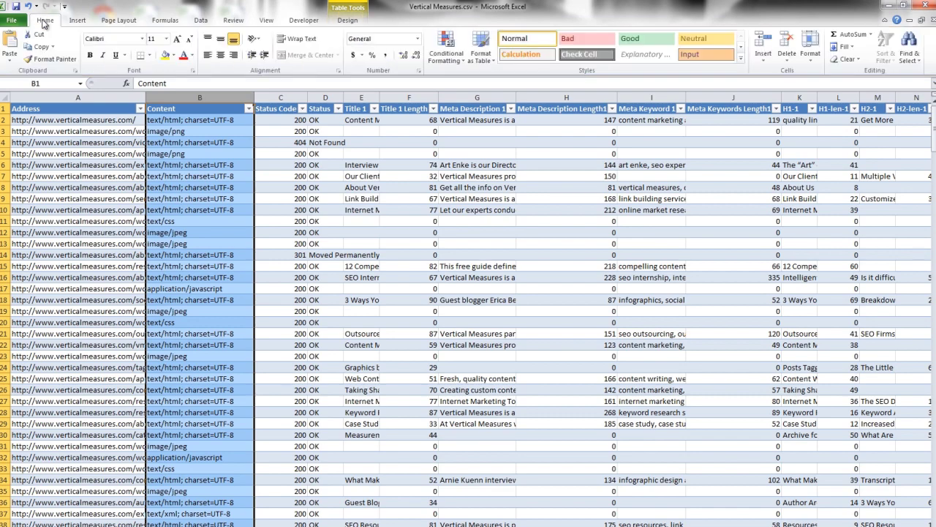
{"action": "left_click", "coordinate": [446, 48]}
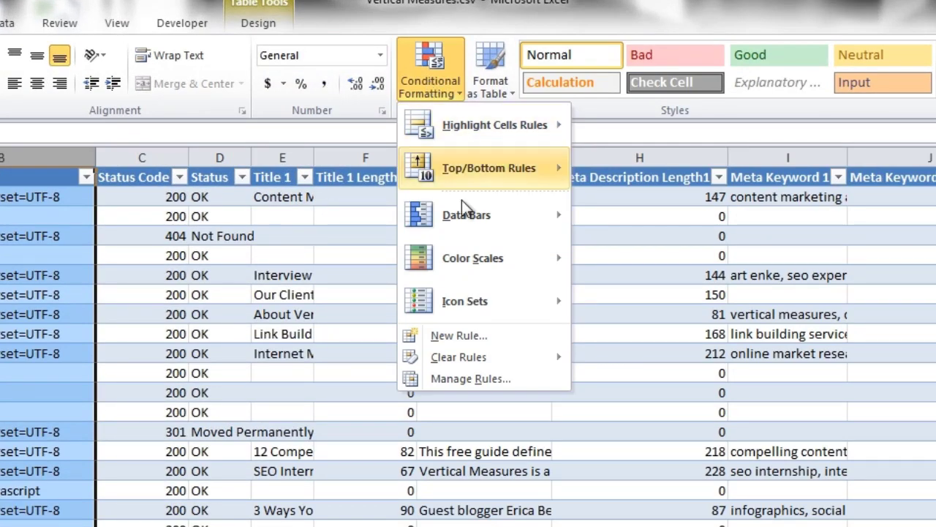
{"action": "left_click", "coordinate": [468, 336]}
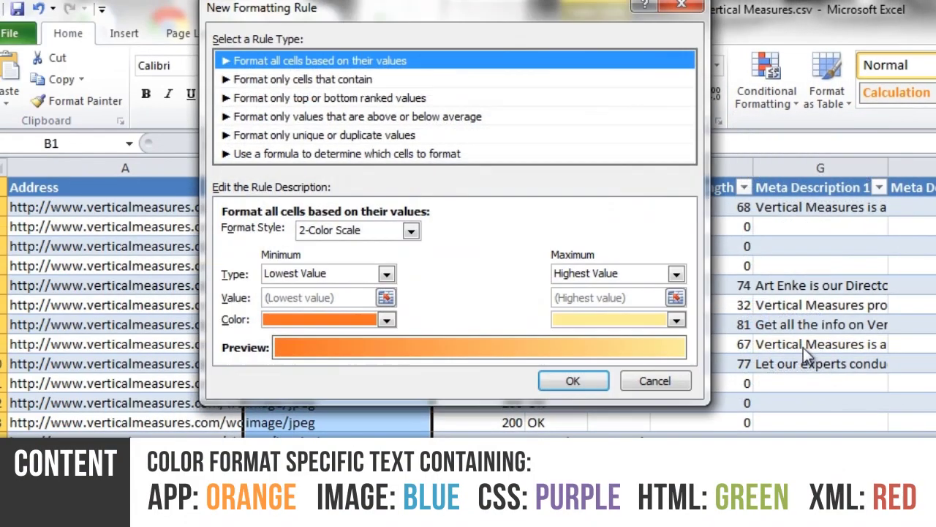
{"action": "left_click", "coordinate": [341, 80]}
{"action": "left_click", "coordinate": [315, 234]}
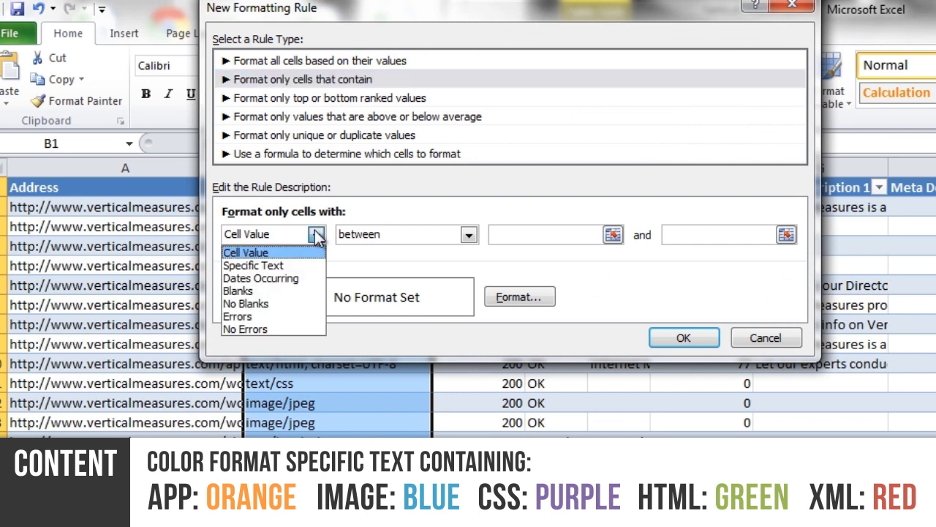
{"action": "left_click", "coordinate": [300, 265]}
{"action": "left_click", "coordinate": [483, 231]}
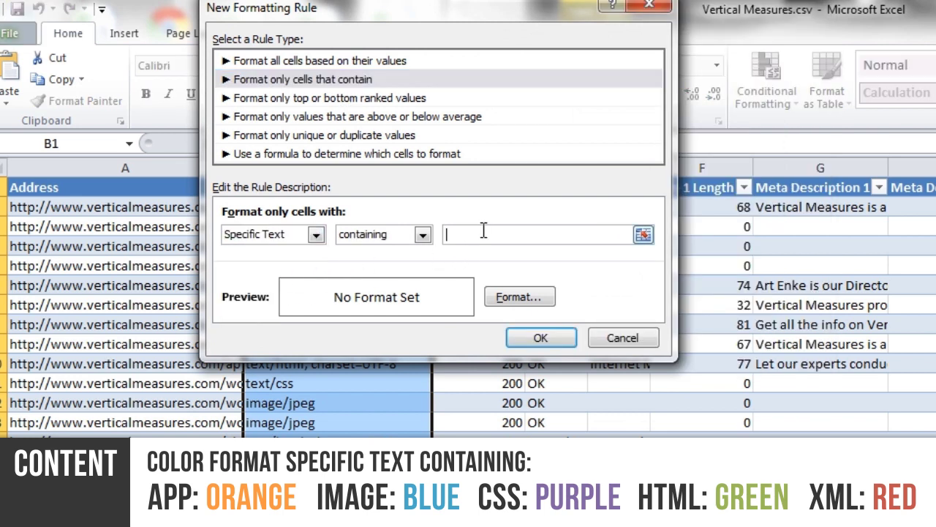
{"action": "type", "text": "app"}
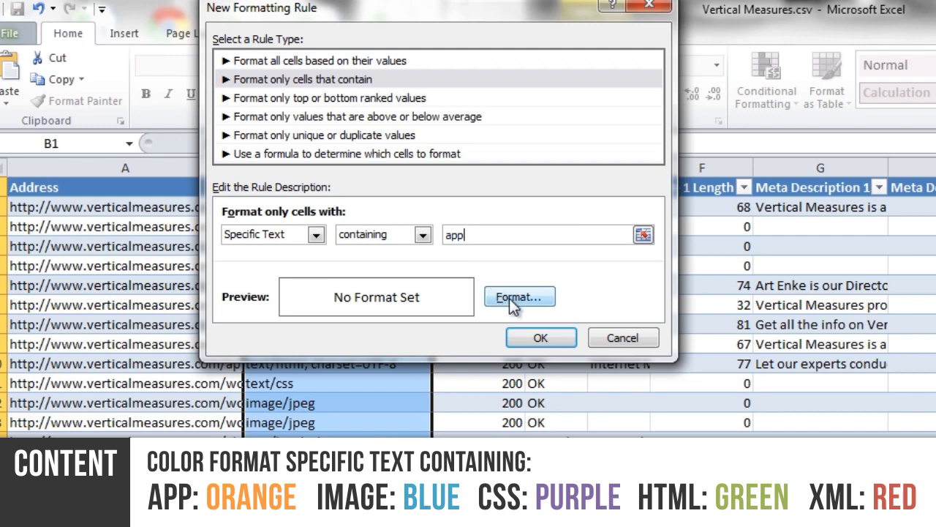
Step: Give the "app" rule an orange fill and apply it to the Content column
{"action": "left_click", "coordinate": [518, 296]}
{"action": "left_click", "coordinate": [398, 113]}
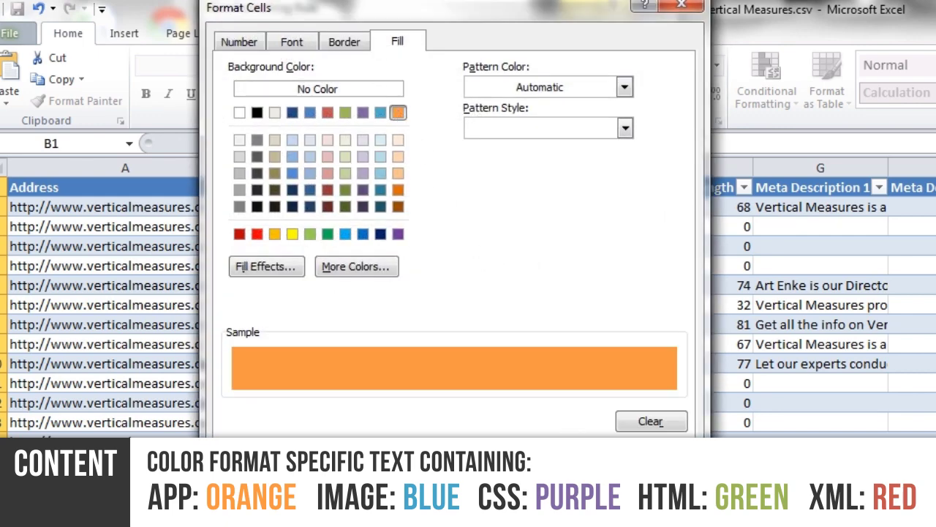
{"action": "key", "text": "Return"}
{"action": "left_click", "coordinate": [541, 335]}
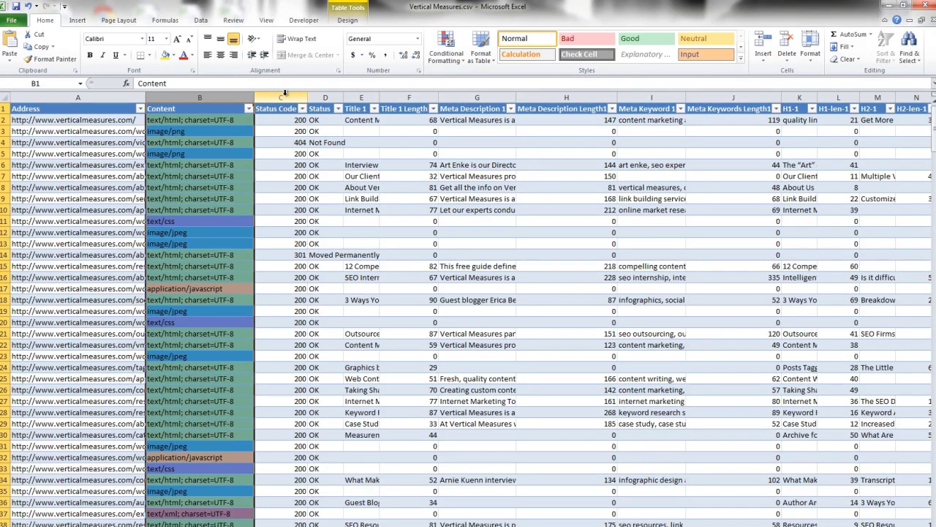
Step: Create a conditional formatting rule on the Status Code column for cells with specific text containing "200"
{"action": "left_click", "coordinate": [285, 97]}
{"action": "left_click", "coordinate": [446, 48]}
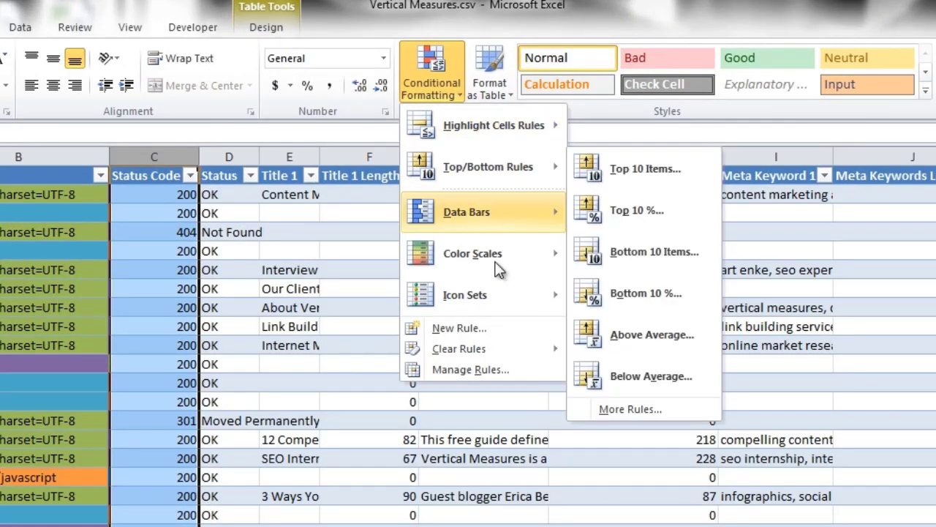
{"action": "left_click", "coordinate": [489, 327]}
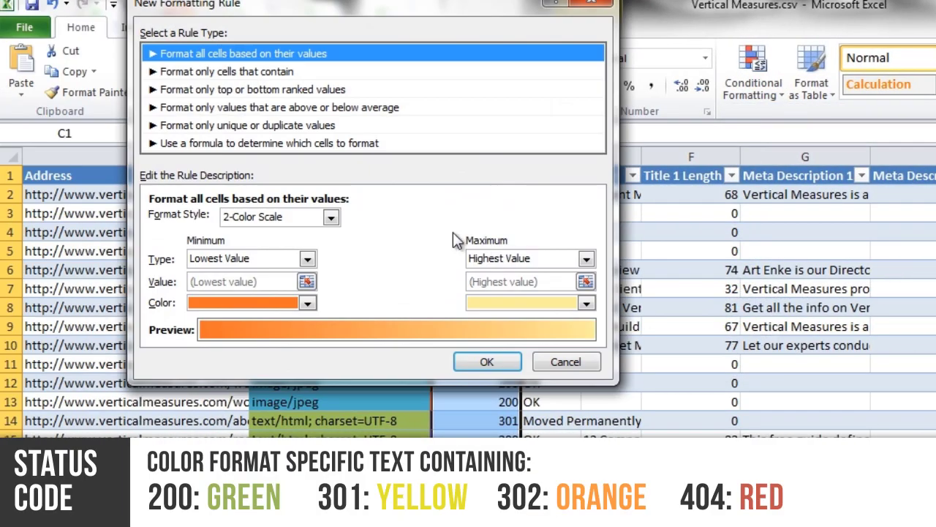
{"action": "left_click", "coordinate": [275, 70]}
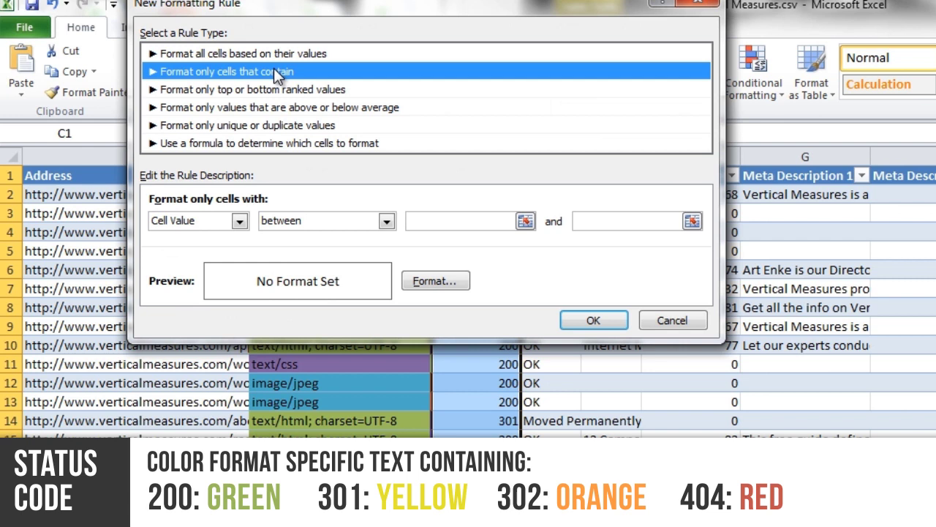
{"action": "left_click", "coordinate": [239, 222]}
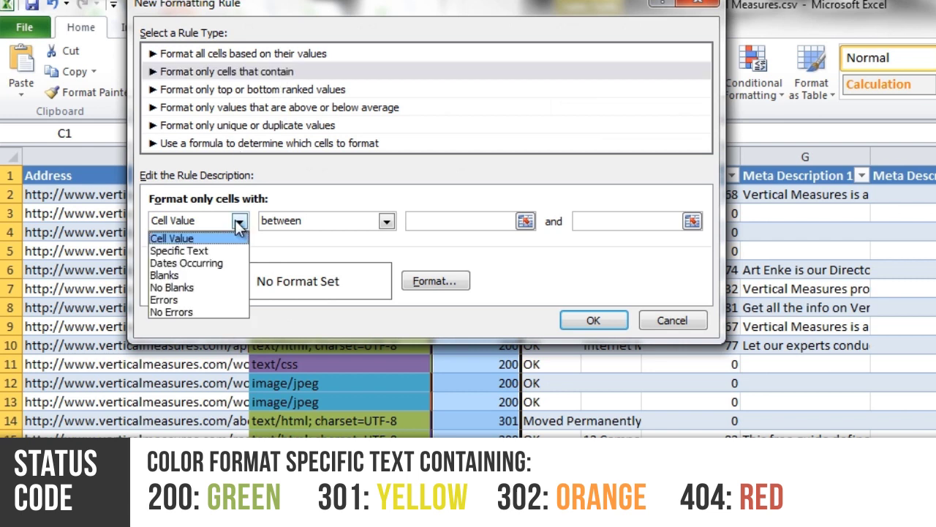
{"action": "left_click", "coordinate": [179, 250]}
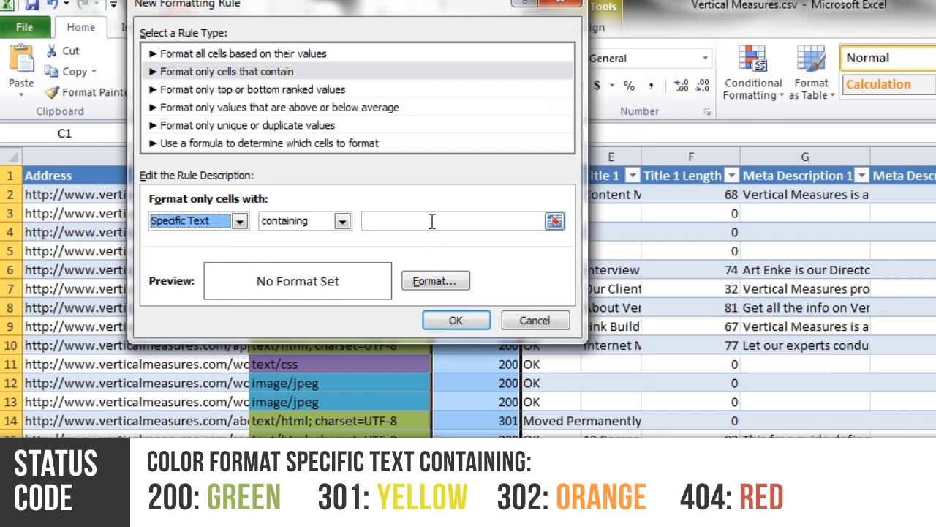
{"action": "left_click", "coordinate": [432, 221]}
{"action": "type", "text": "200"}
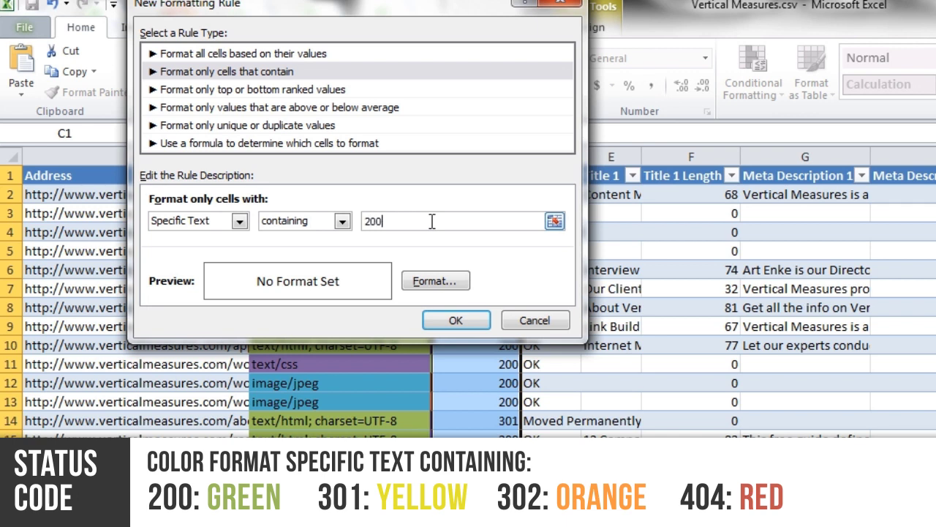
Step: Give the "200" rule a green fill and apply it to the Status Code column
{"action": "left_click", "coordinate": [430, 282]}
{"action": "left_click", "coordinate": [270, 104]}
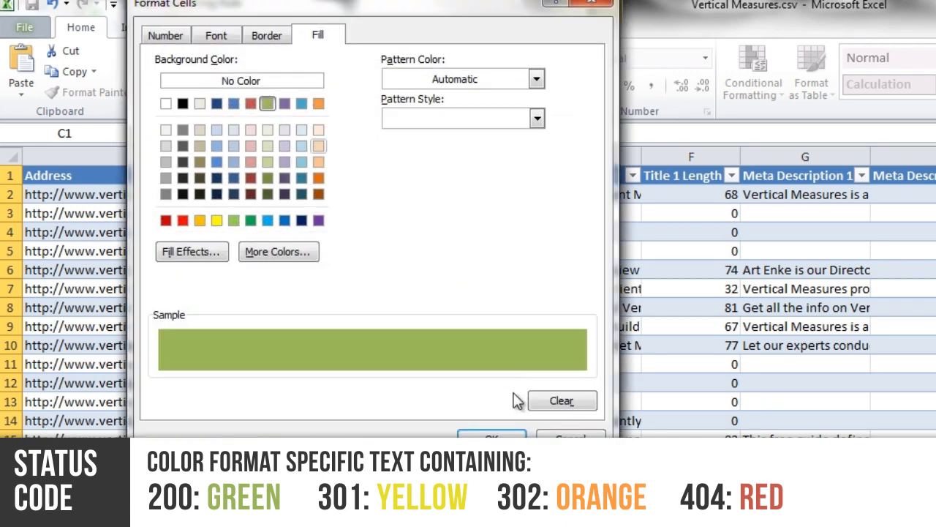
{"action": "left_click", "coordinate": [497, 436]}
{"action": "left_click", "coordinate": [463, 320]}
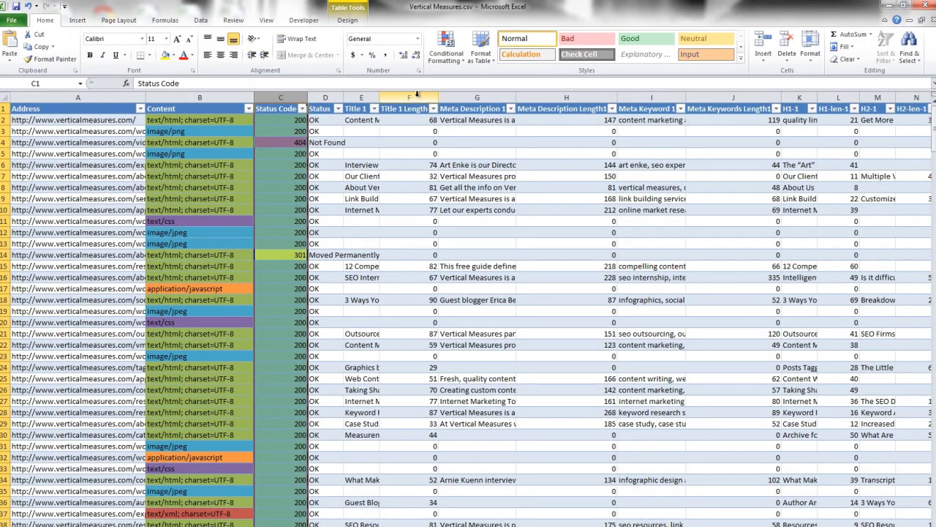
Step: Create a conditional formatting rule on the Title 1 Length column for cell values greater than 70
{"action": "left_click", "coordinate": [417, 93]}
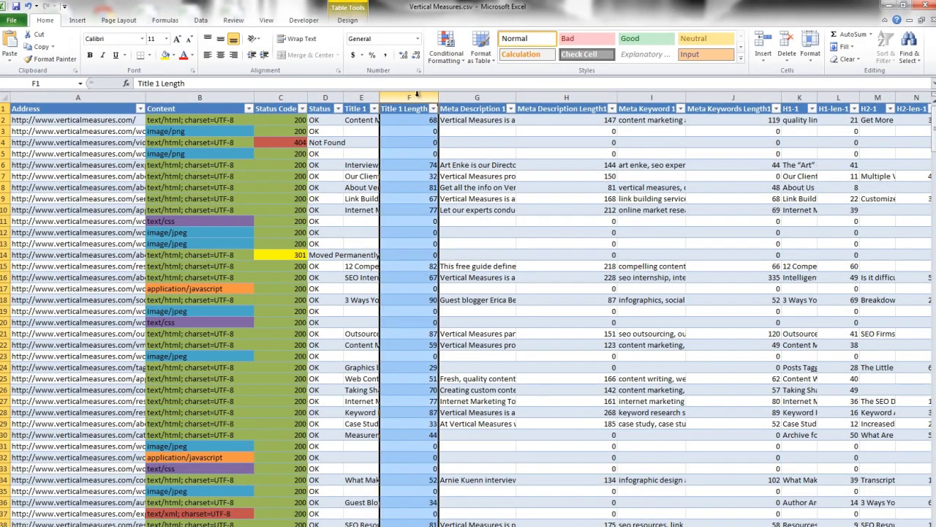
{"action": "left_click", "coordinate": [447, 47]}
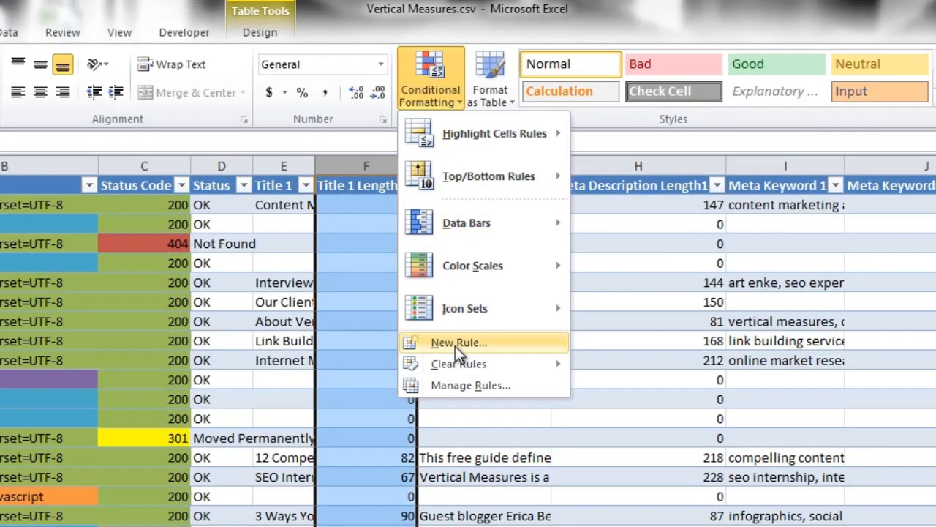
{"action": "left_click", "coordinate": [455, 343]}
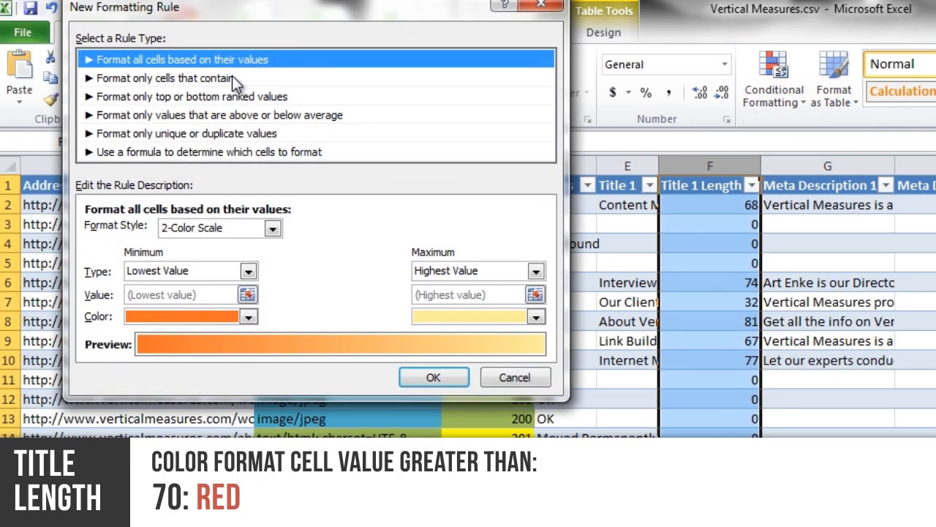
{"action": "left_click", "coordinate": [232, 78]}
{"action": "left_click", "coordinate": [330, 232]}
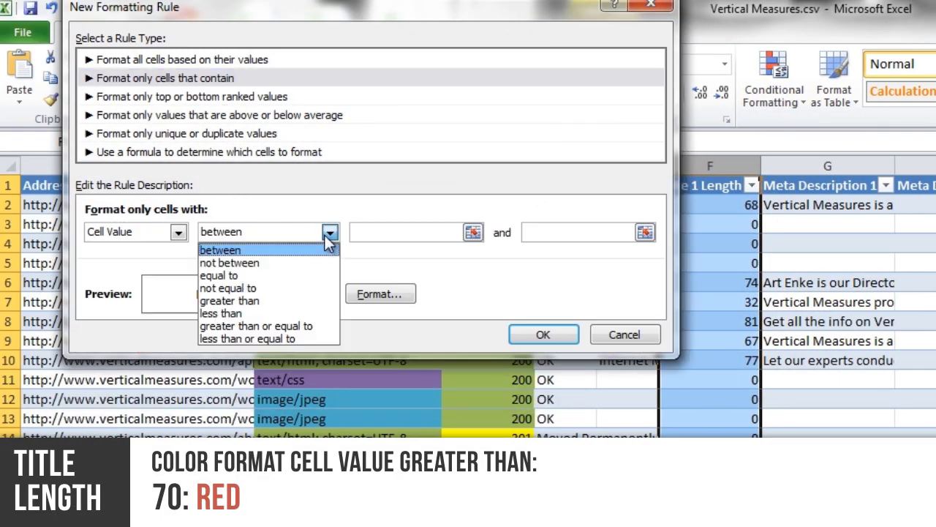
{"action": "left_click", "coordinate": [297, 300]}
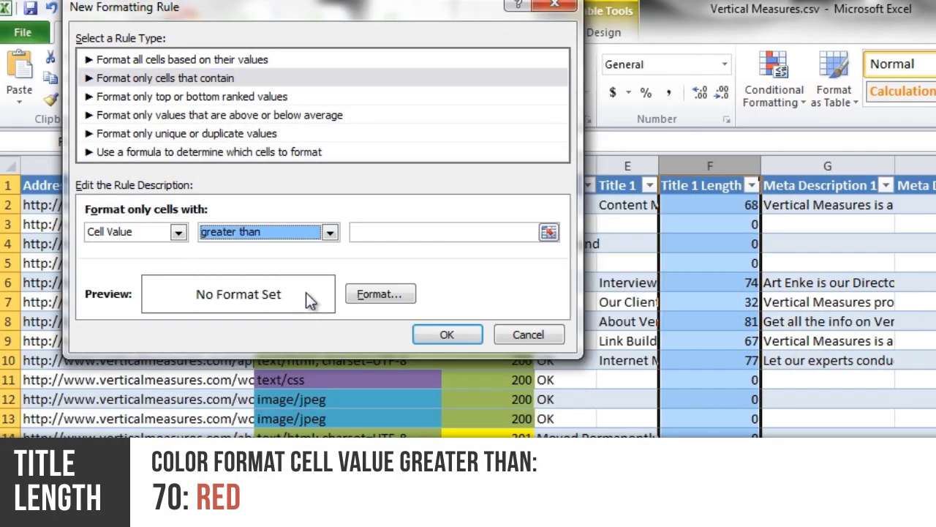
{"action": "left_click", "coordinate": [434, 232]}
{"action": "type", "text": "70"}
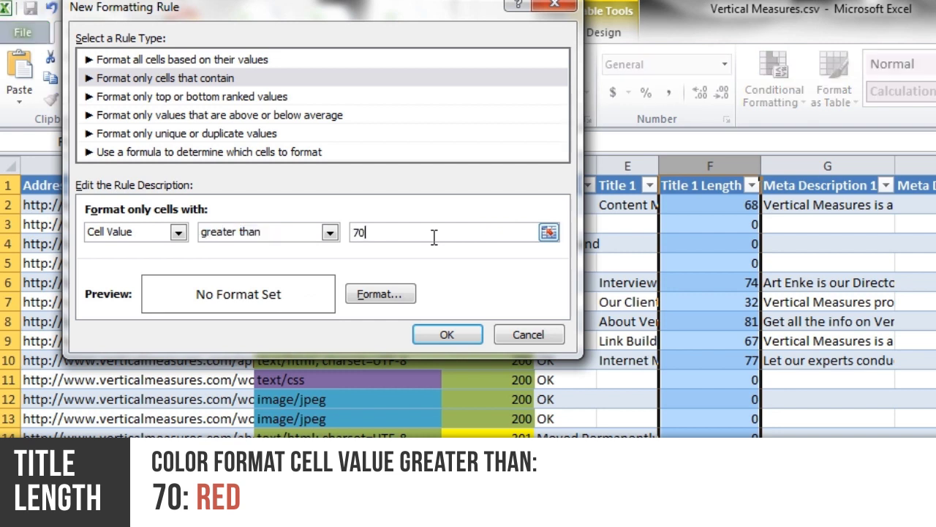
Step: Give the greater-than-70 rule a red fill and apply it to the Title 1 Length column
{"action": "left_click", "coordinate": [385, 294]}
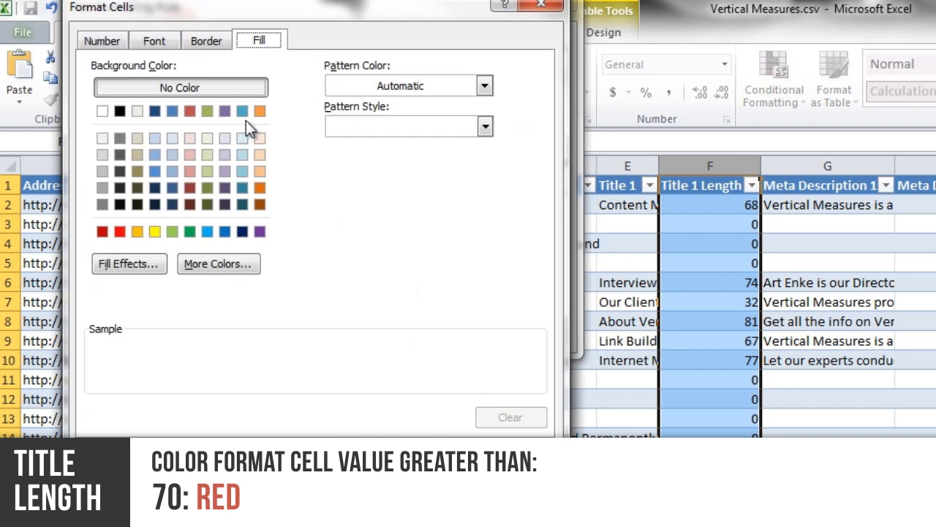
{"action": "left_click", "coordinate": [189, 111]}
{"action": "left_click", "coordinate": [453, 450]}
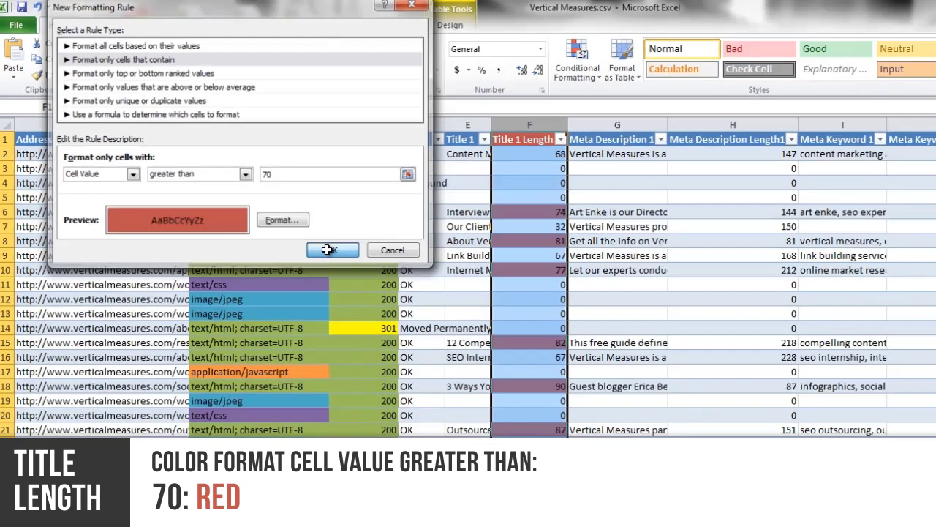
{"action": "left_click", "coordinate": [442, 335]}
Step: Create a conditional formatting rule on the Meta Description Length1 column for cell values greater than 160
{"action": "left_click", "coordinate": [554, 98]}
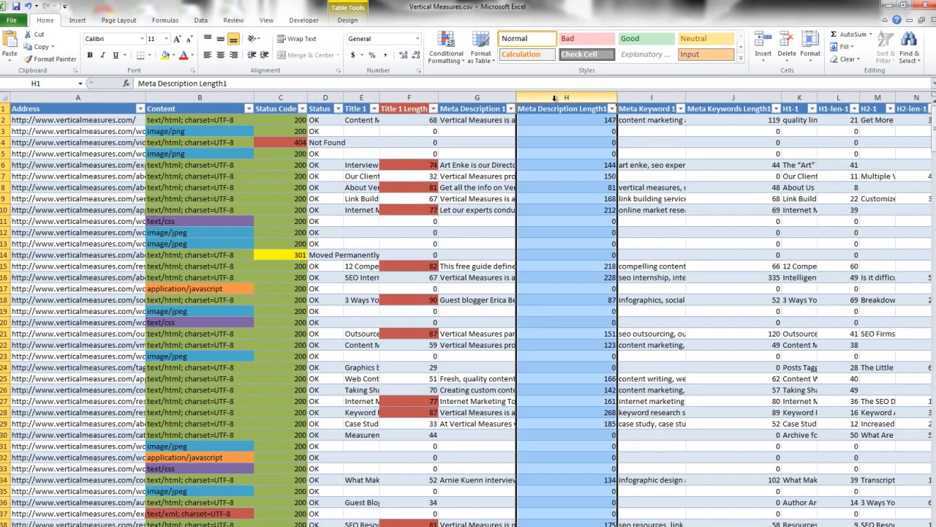
{"action": "left_click", "coordinate": [448, 57]}
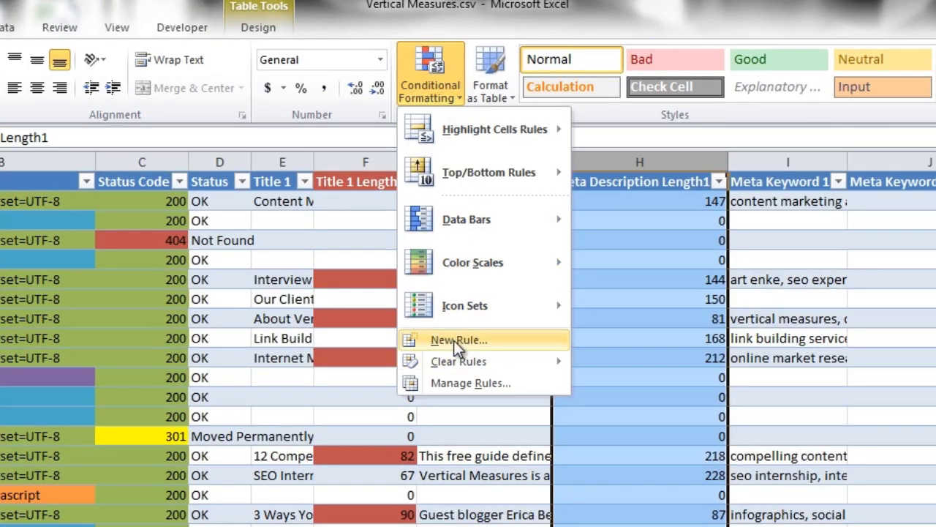
{"action": "left_click", "coordinate": [453, 340]}
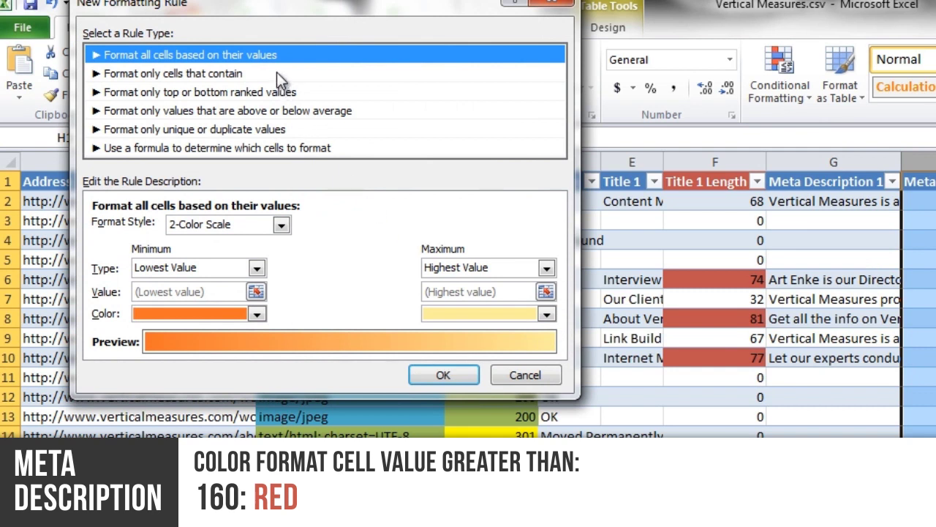
{"action": "left_click", "coordinate": [276, 73]}
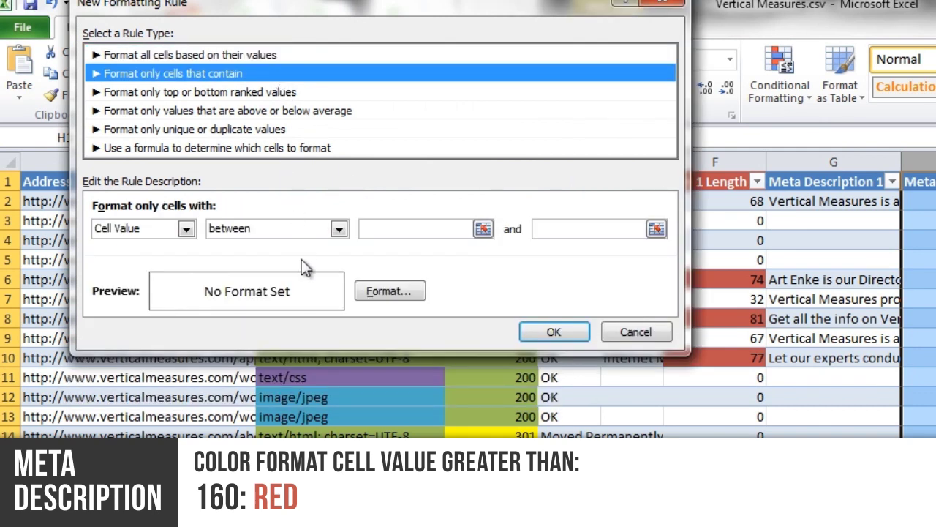
{"action": "left_click", "coordinate": [339, 229]}
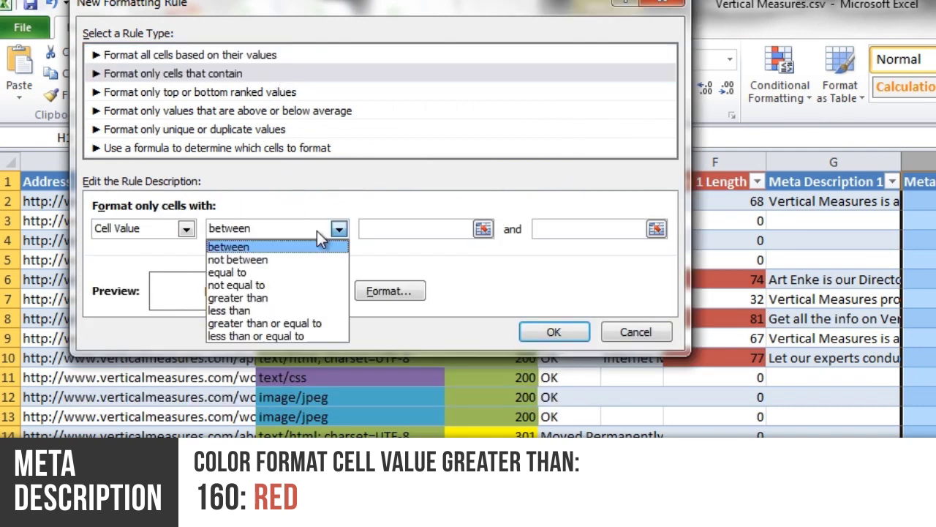
{"action": "left_click", "coordinate": [313, 297]}
{"action": "left_click", "coordinate": [423, 224]}
{"action": "type", "text": "160"}
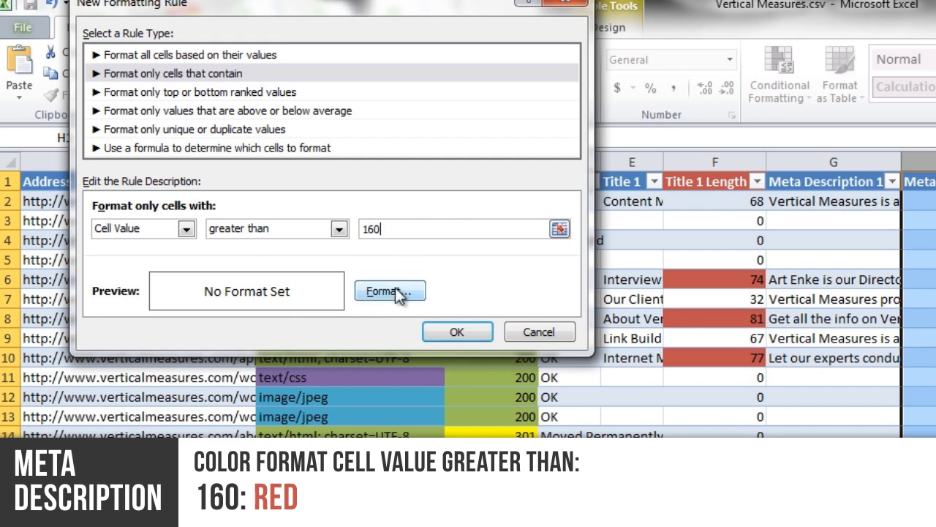
Step: Give the greater-than-160 rule a red fill and apply it to the Meta Description Length1 column
{"action": "left_click", "coordinate": [396, 294]}
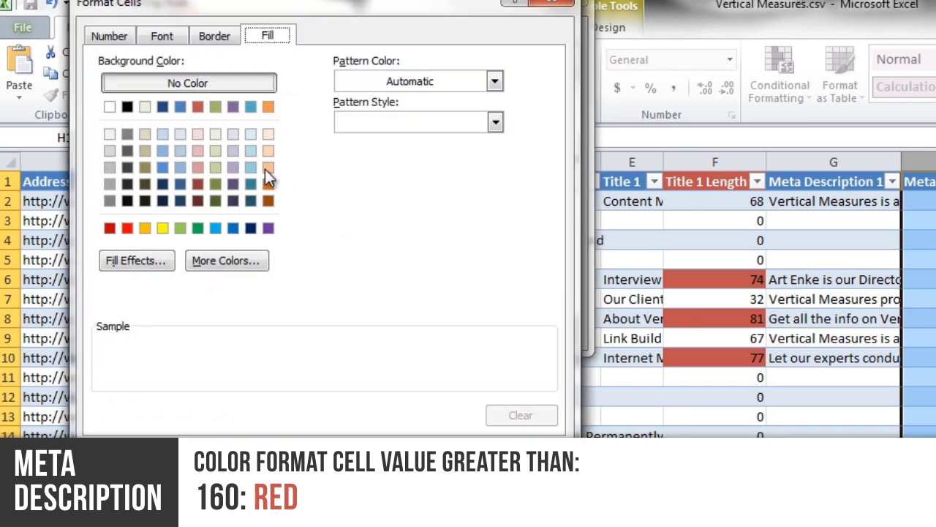
{"action": "left_click", "coordinate": [198, 107]}
{"action": "left_click", "coordinate": [465, 451]}
{"action": "left_click", "coordinate": [467, 327]}
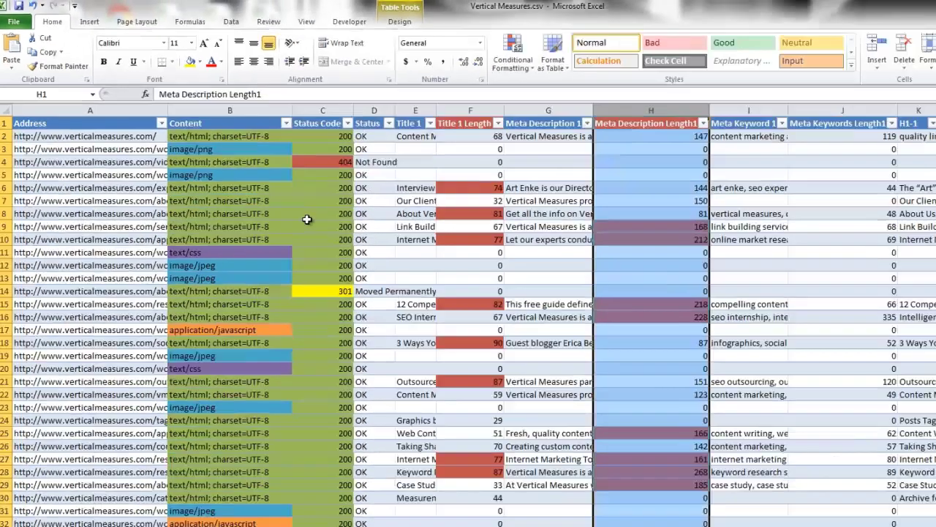
Step: Create a conditional formatting rule on the H1-len-1 column for cell values equal to 0
{"action": "left_click", "coordinate": [841, 98]}
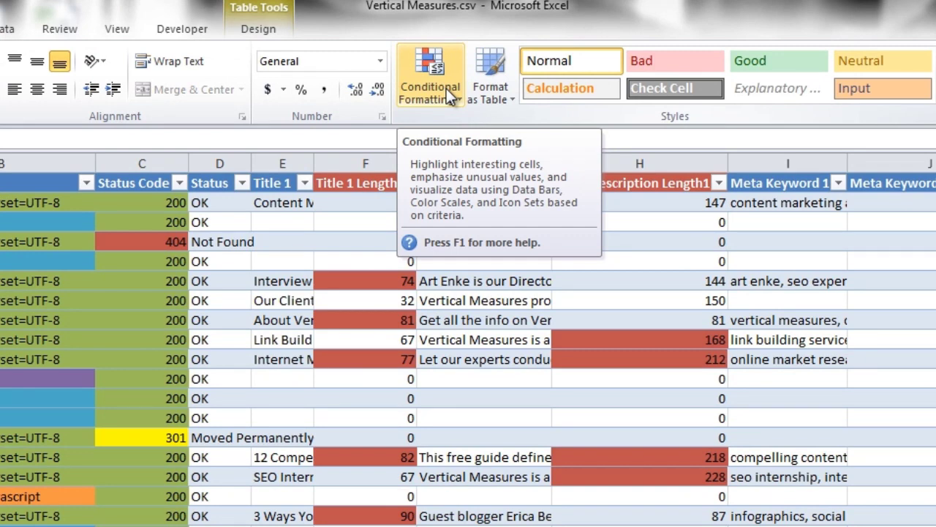
{"action": "left_click", "coordinate": [447, 88]}
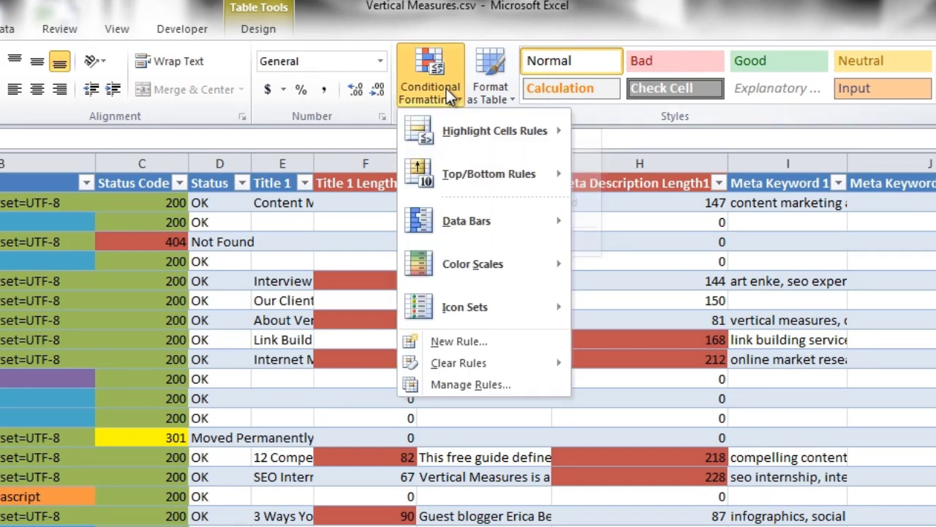
{"action": "left_click", "coordinate": [463, 346]}
{"action": "left_click", "coordinate": [191, 75]}
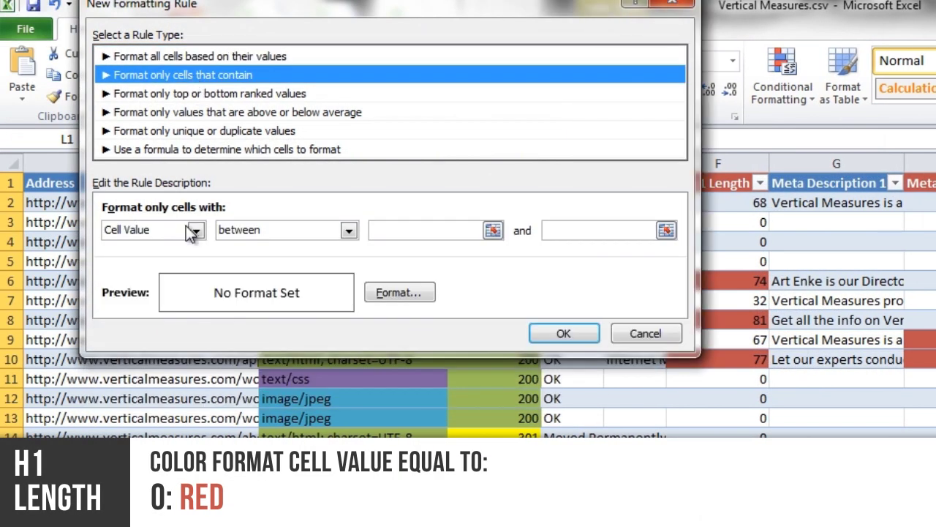
{"action": "left_click", "coordinate": [297, 232]}
{"action": "left_click", "coordinate": [297, 276]}
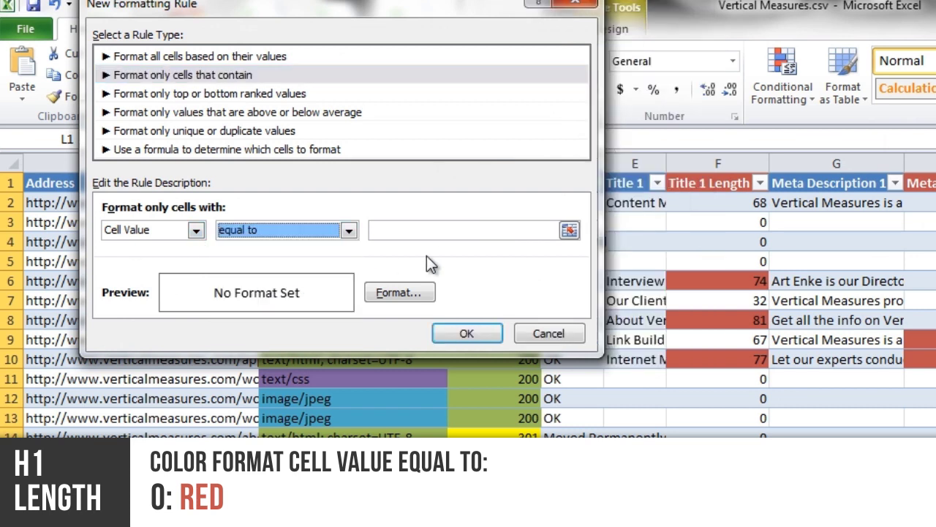
{"action": "left_click", "coordinate": [441, 236]}
{"action": "type", "text": "0"}
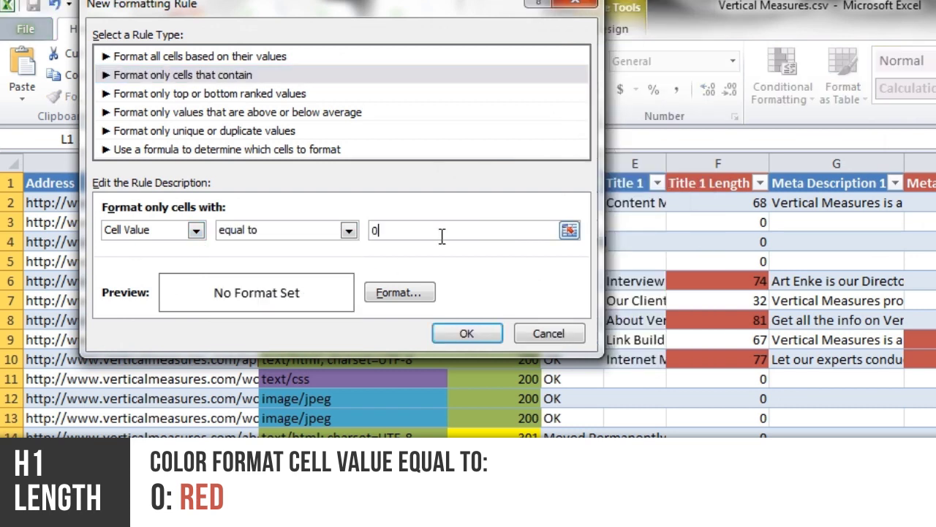
Step: Give the equal-to-0 rule a red fill and apply it to the H1-len-1 column
{"action": "left_click", "coordinate": [405, 291]}
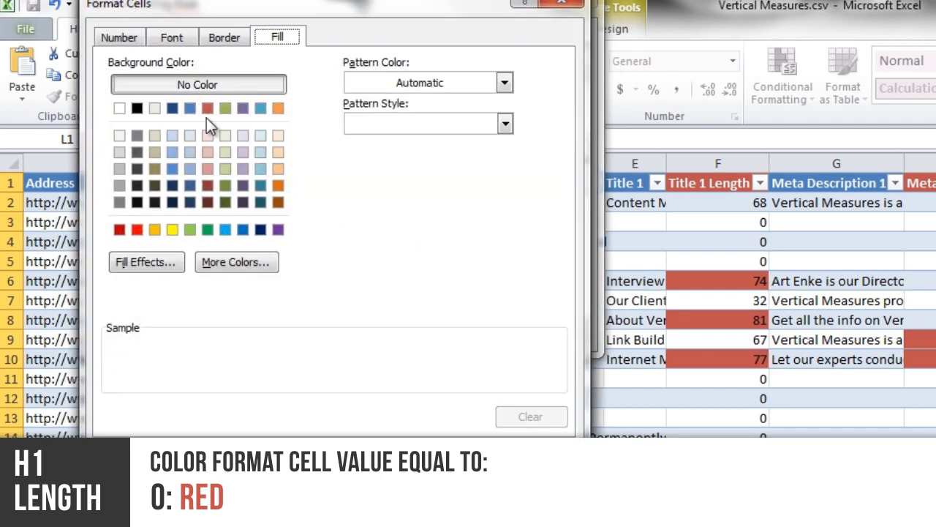
{"action": "left_click", "coordinate": [207, 109]}
{"action": "left_click", "coordinate": [472, 448]}
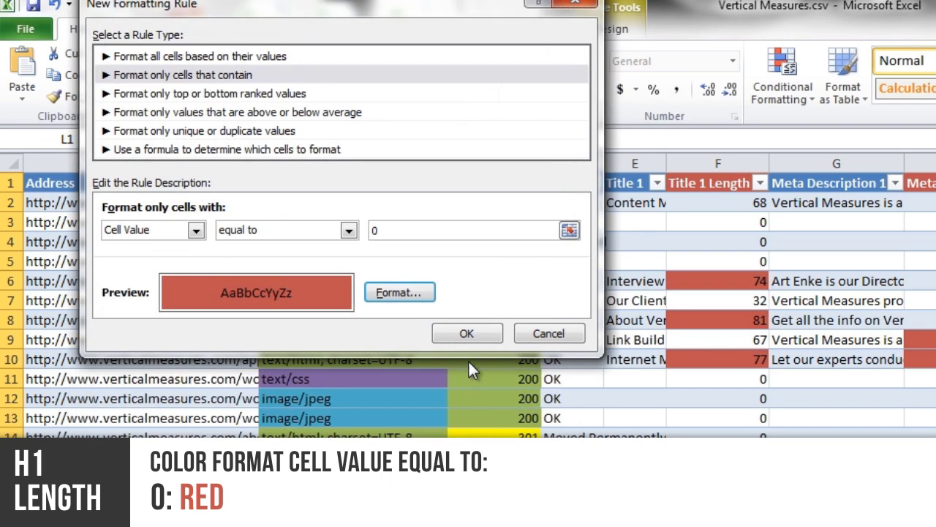
{"action": "left_click", "coordinate": [468, 333]}
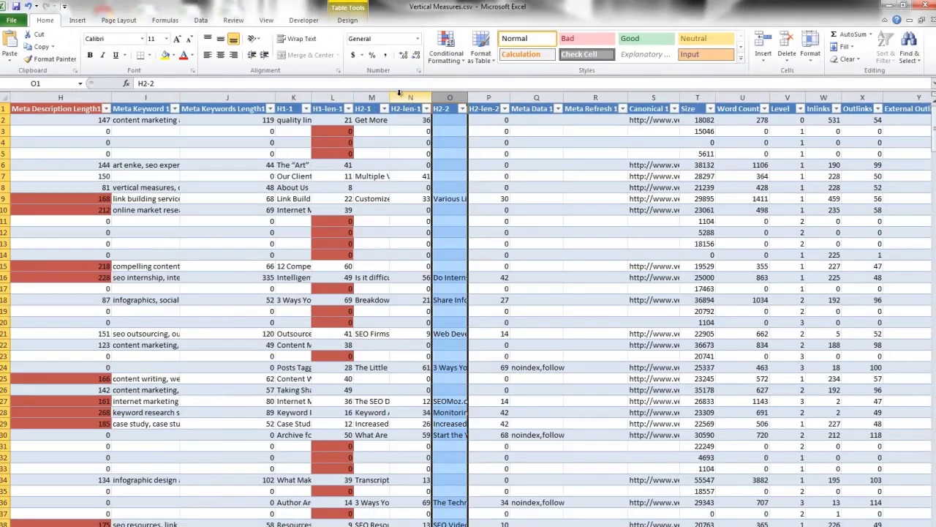
Step: Create a conditional formatting rule on the H2-len-1 column for cell values equal to 0
{"action": "left_click", "coordinate": [399, 93]}
{"action": "left_click", "coordinate": [446, 48]}
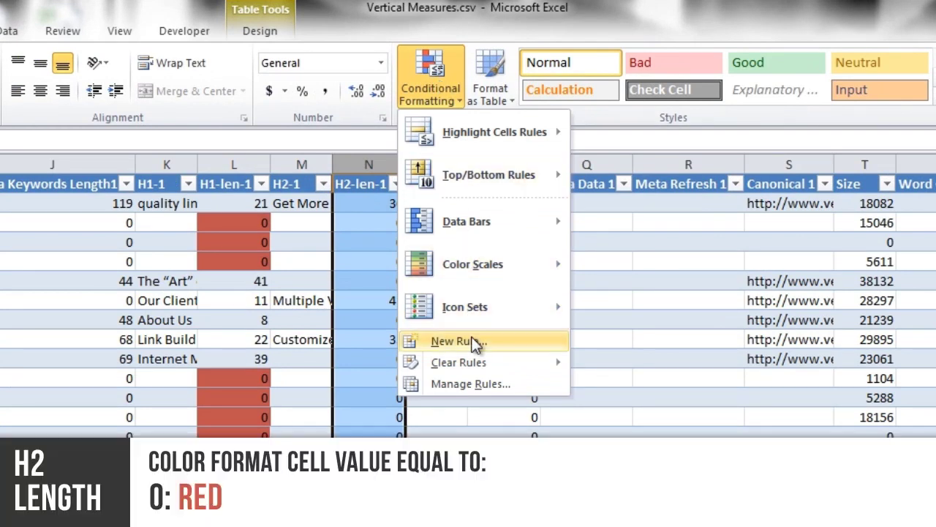
{"action": "left_click", "coordinate": [462, 341]}
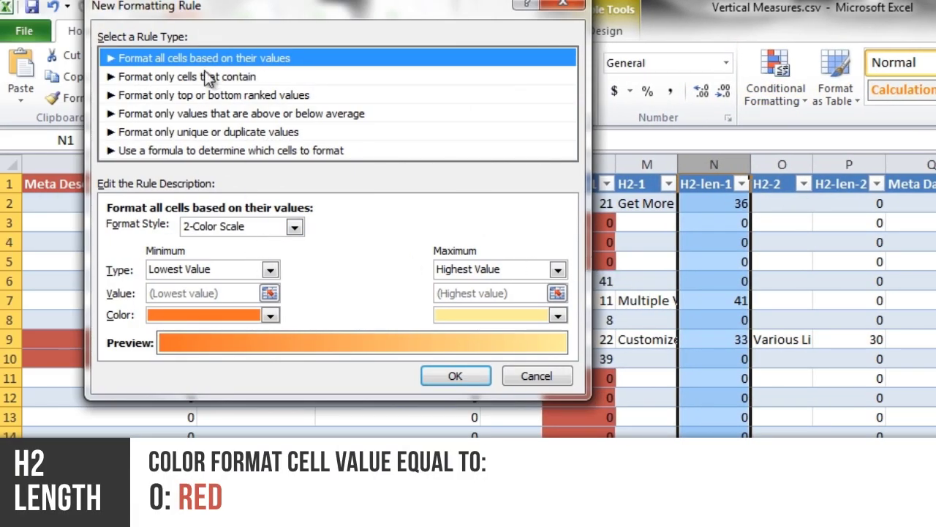
{"action": "left_click", "coordinate": [204, 76]}
{"action": "left_click", "coordinate": [242, 230]}
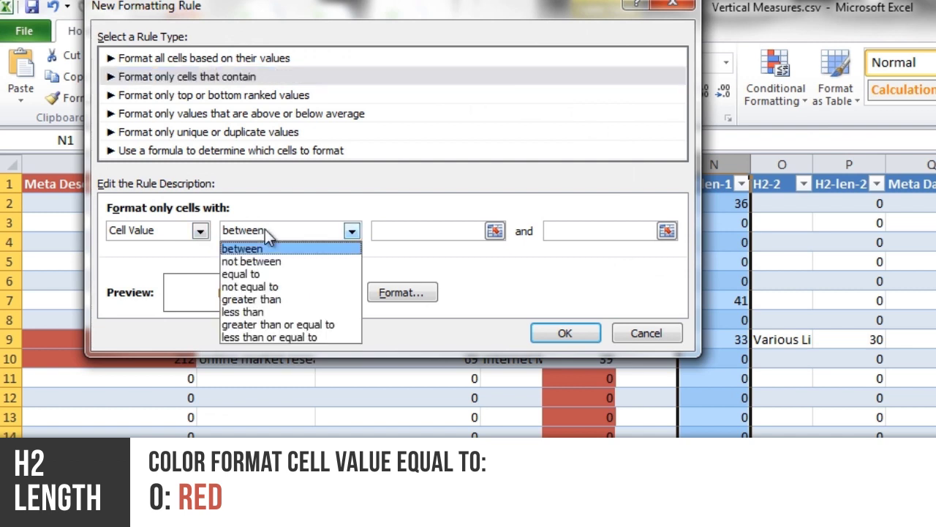
{"action": "left_click", "coordinate": [295, 273]}
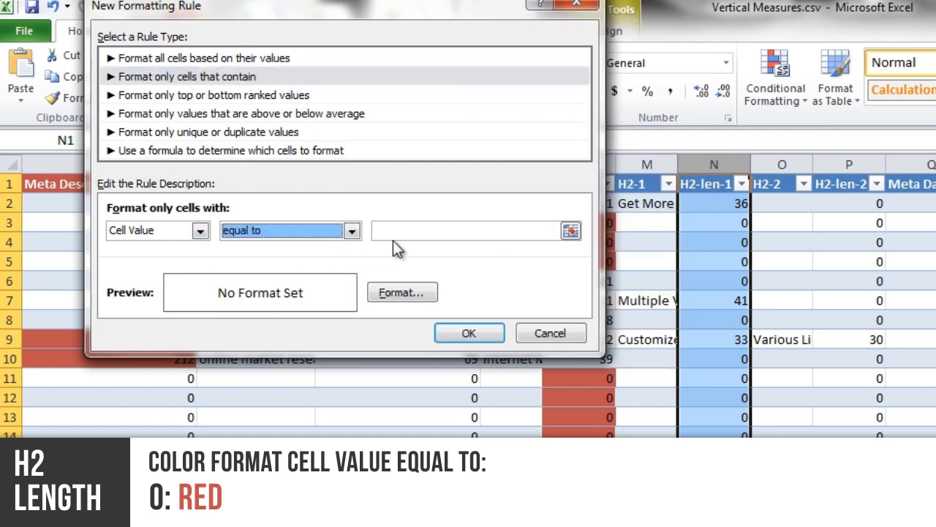
{"action": "left_click", "coordinate": [398, 230]}
{"action": "type", "text": "0"}
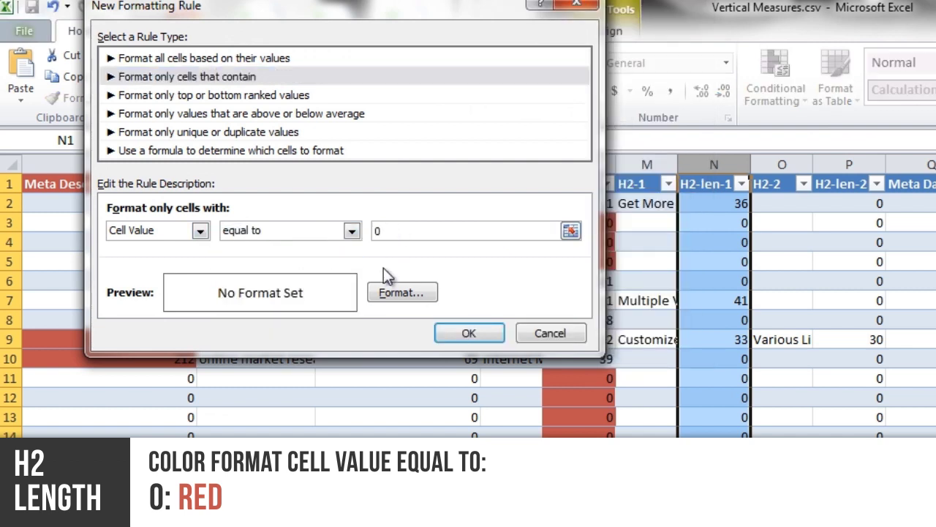
Step: Give the equal-to-0 rule a red fill and apply it to the H2-len-1 column
{"action": "left_click", "coordinate": [396, 293]}
{"action": "left_click", "coordinate": [211, 110]}
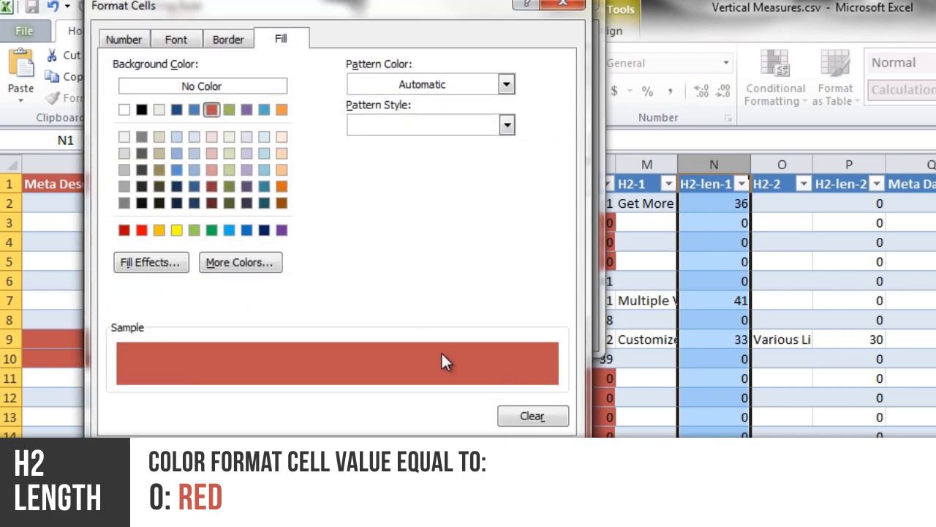
{"action": "left_click", "coordinate": [468, 448]}
{"action": "left_click", "coordinate": [469, 336]}
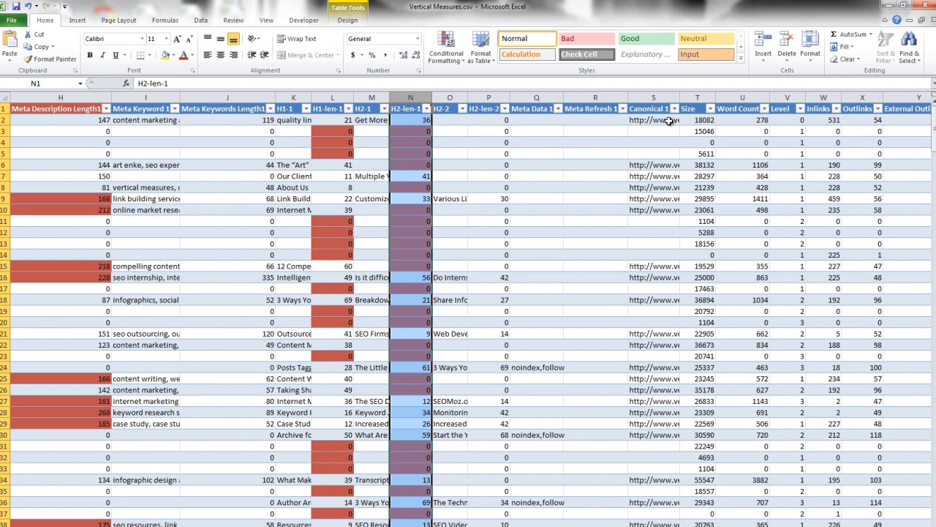
Step: Create a conditional formatting rule on the Word Count column for cell values less than 500
{"action": "left_click", "coordinate": [754, 98]}
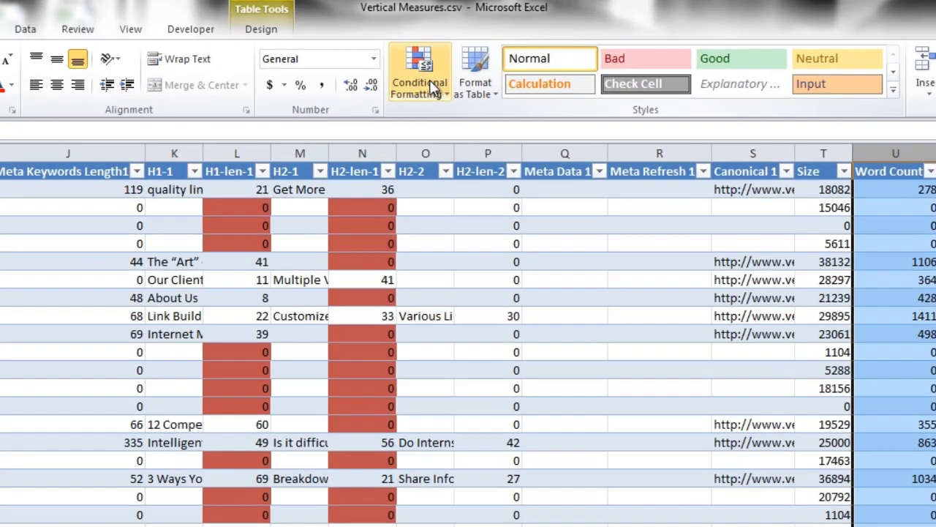
{"action": "left_click", "coordinate": [430, 80]}
{"action": "left_click", "coordinate": [438, 341]}
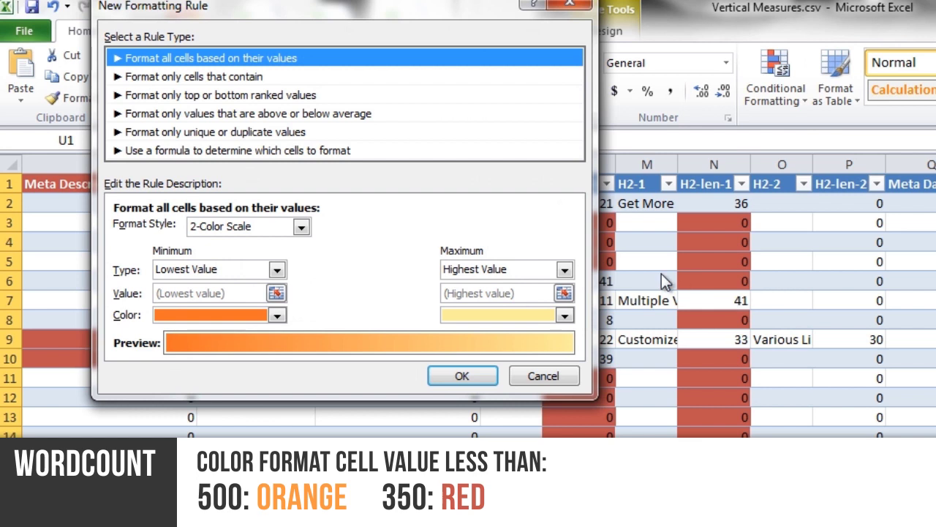
{"action": "left_click", "coordinate": [234, 76]}
{"action": "left_click", "coordinate": [301, 232]}
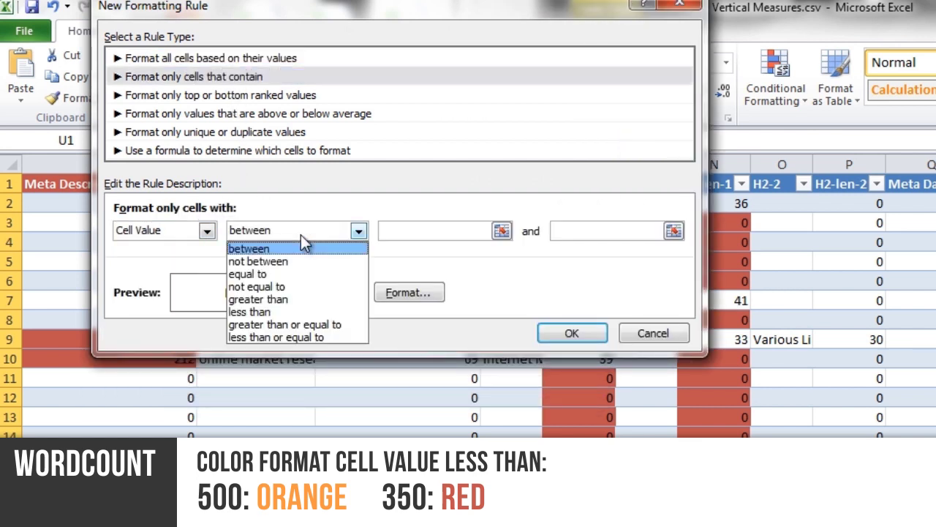
{"action": "left_click", "coordinate": [305, 312]}
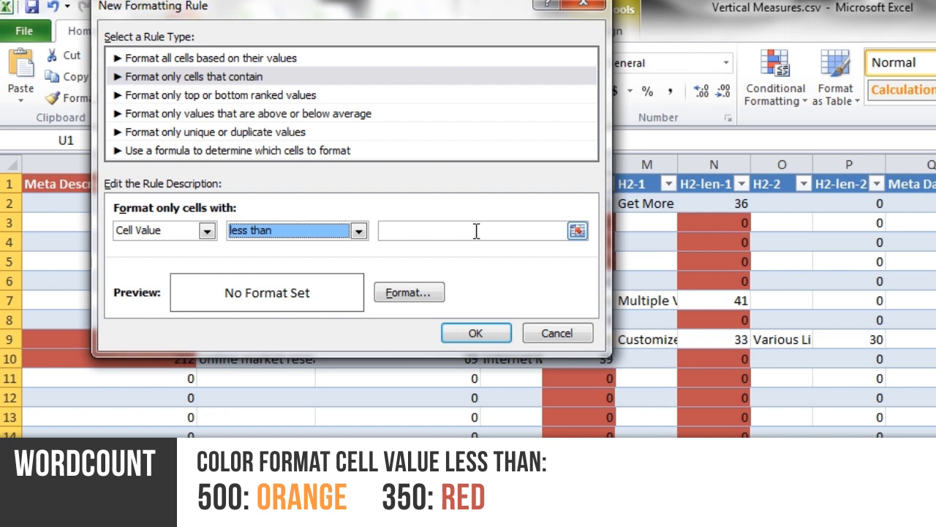
{"action": "left_click", "coordinate": [477, 230]}
{"action": "type", "text": "500"}
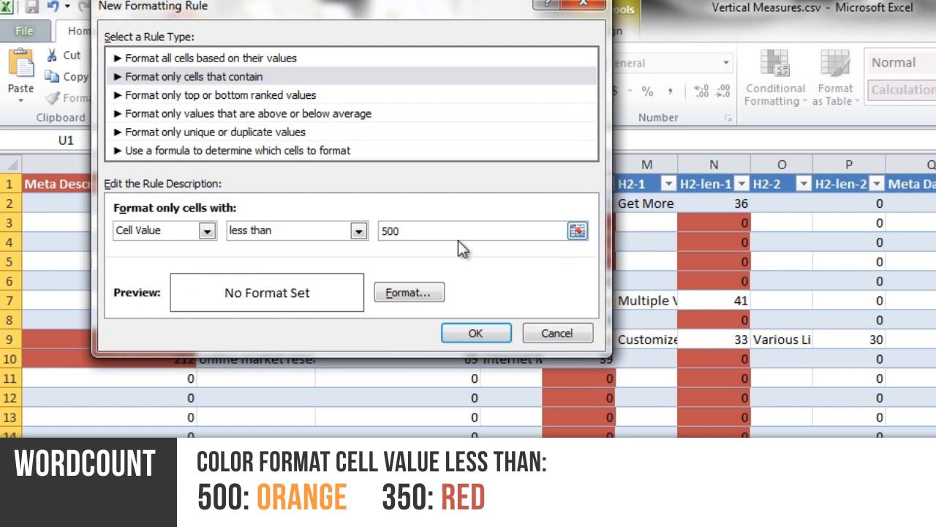
Step: Give the less-than-500 rule an orange fill and apply it to the Word Count column
{"action": "left_click", "coordinate": [410, 292]}
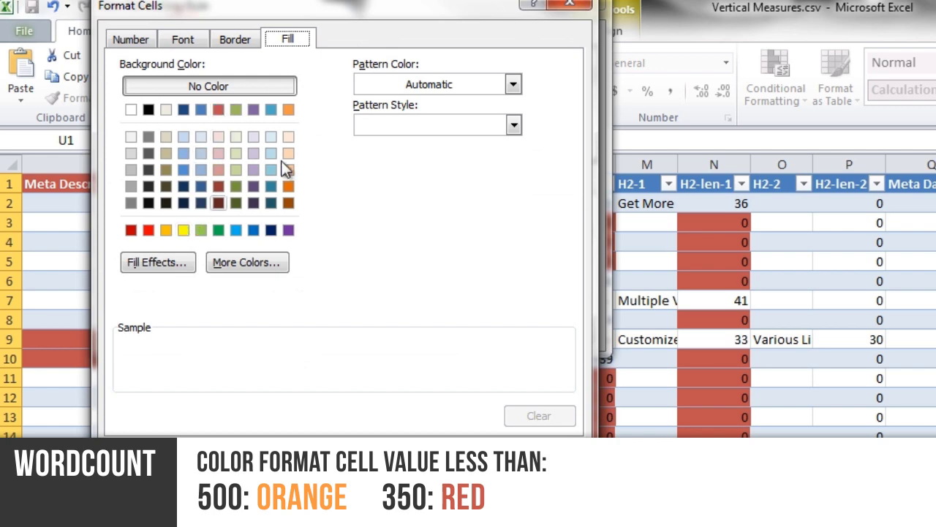
{"action": "left_click", "coordinate": [288, 109]}
{"action": "left_click", "coordinate": [483, 448]}
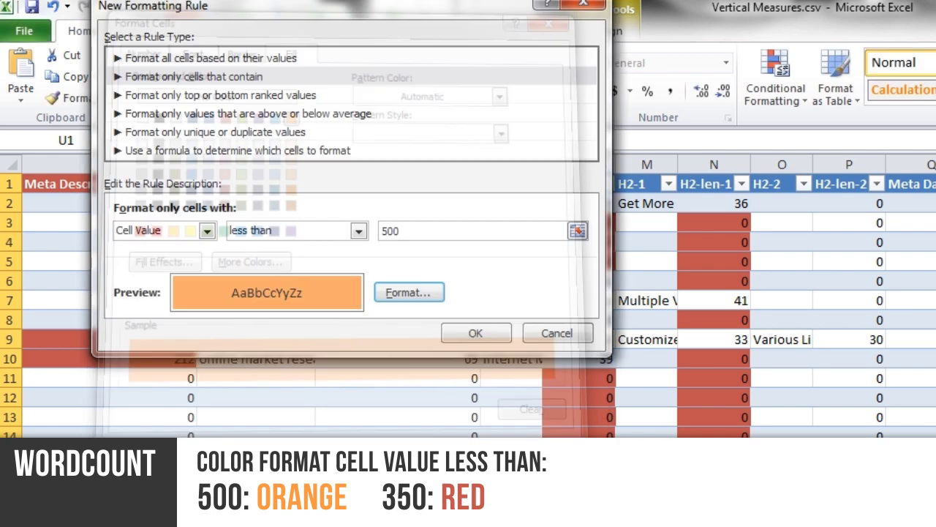
{"action": "left_click", "coordinate": [465, 335]}
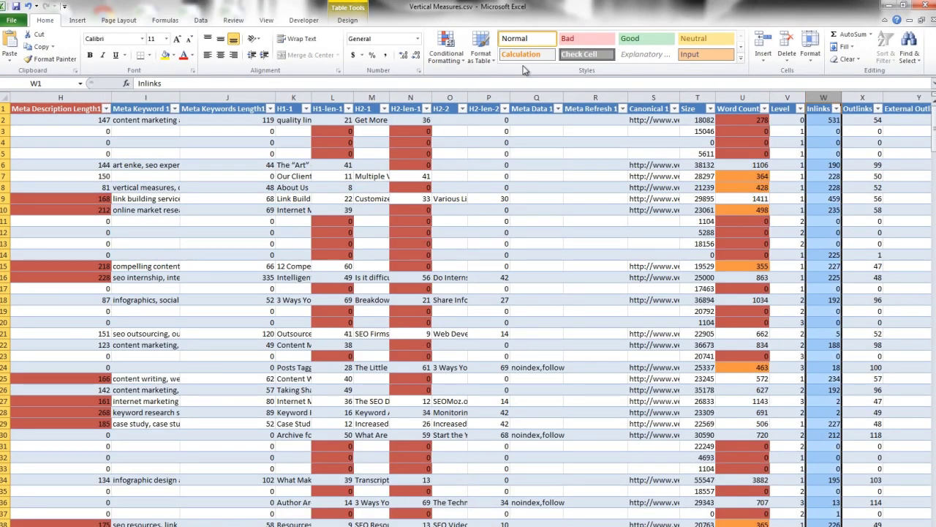
Step: Apply the green-yellow-red color scale to the Inlinks column, with green for the highest values
{"action": "left_click", "coordinate": [446, 51]}
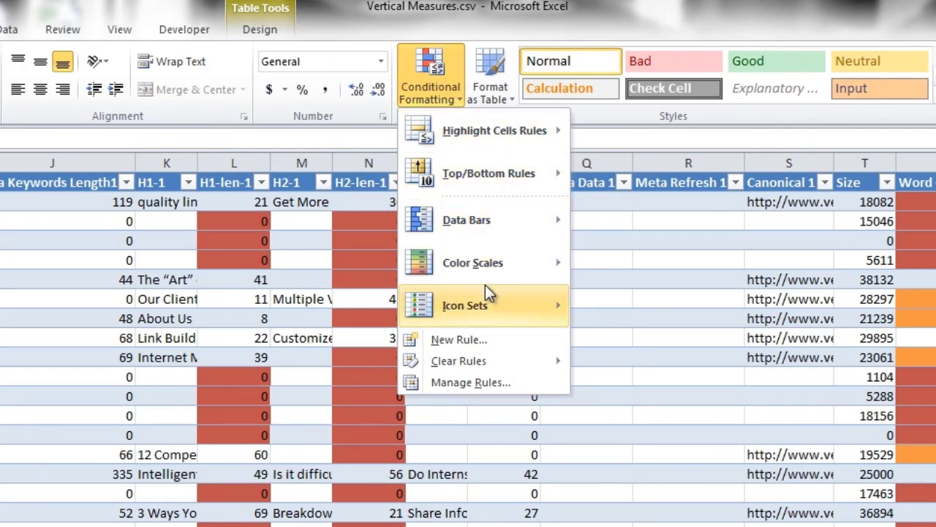
{"action": "mouse_move", "coordinate": [494, 265]}
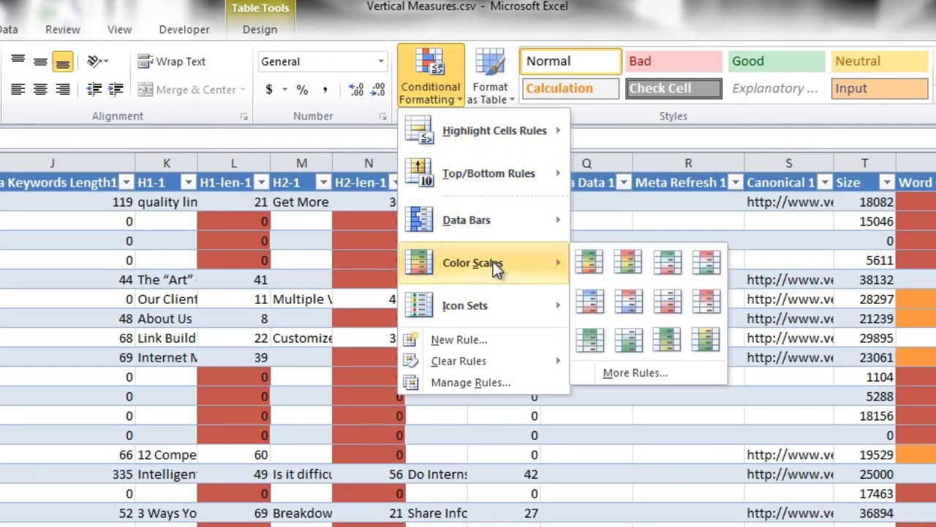
{"action": "left_click", "coordinate": [590, 264]}
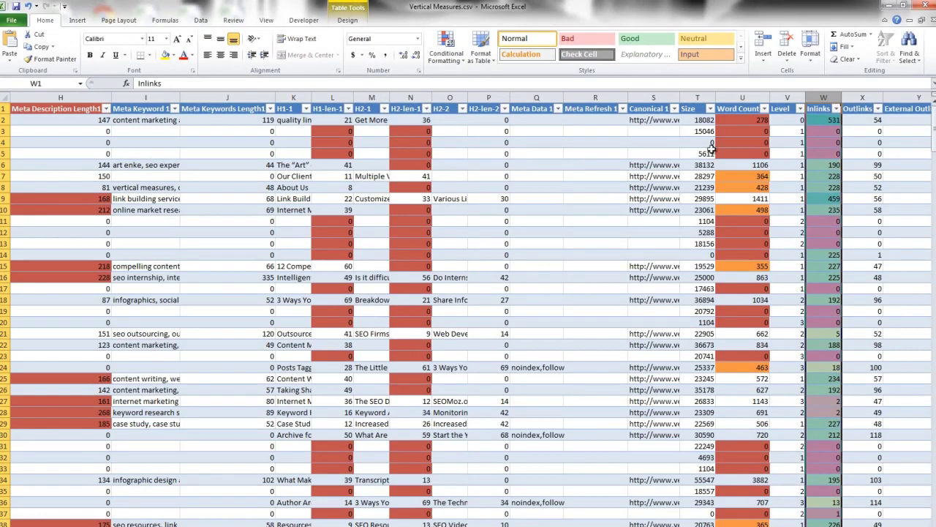
Step: Apply the green-yellow-red color scale to the Outlinks column, with green for the highest values
{"action": "left_click", "coordinate": [862, 97]}
{"action": "left_click", "coordinate": [446, 51]}
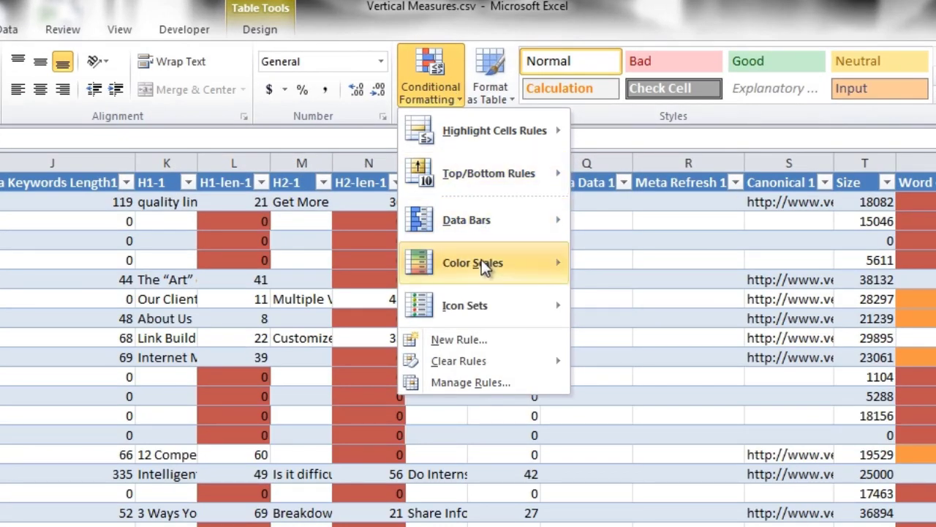
{"action": "mouse_move", "coordinate": [547, 263]}
{"action": "left_click", "coordinate": [590, 263]}
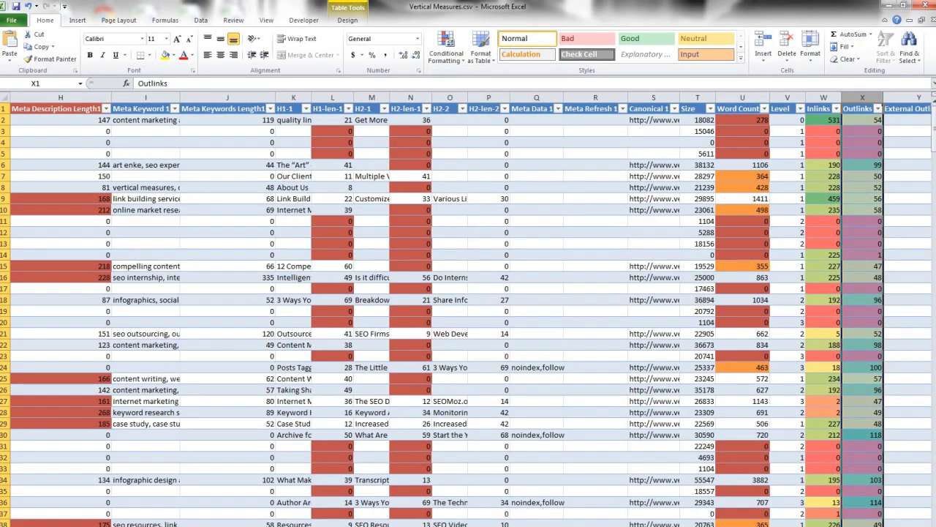
Step: Apply the green-yellow-red color scale to the External Outlinks column, with green for the highest values
{"action": "scroll", "coordinate": [781, 315], "scroll_direction": "right", "scroll_amount": 2}
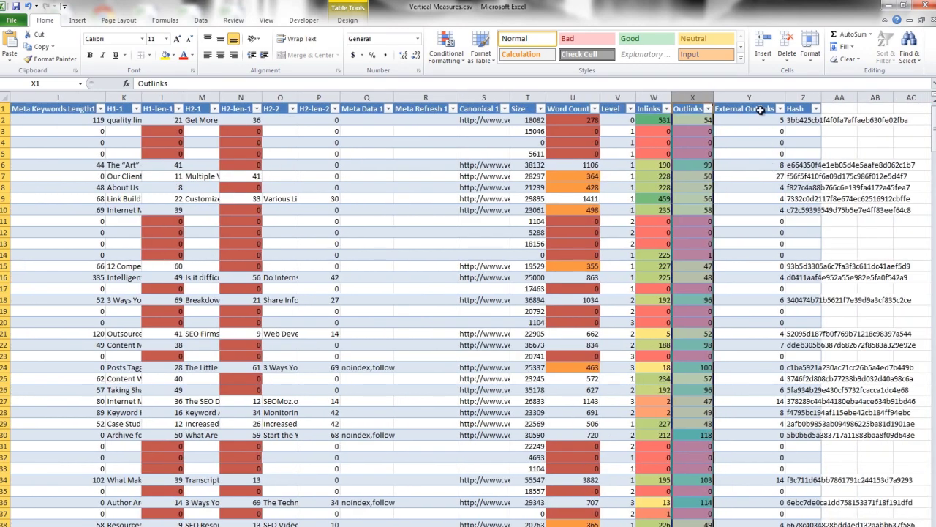
{"action": "left_click", "coordinate": [760, 95]}
{"action": "left_click", "coordinate": [448, 51]}
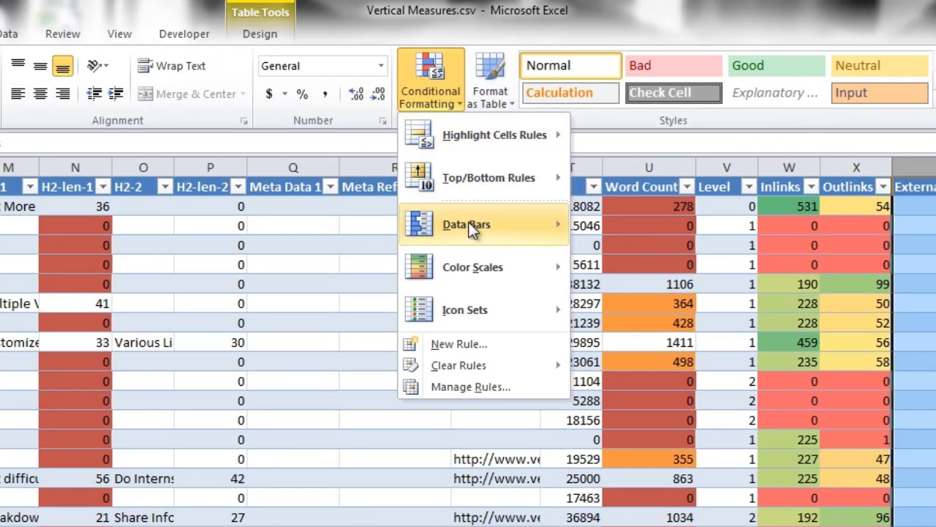
{"action": "mouse_move", "coordinate": [534, 271]}
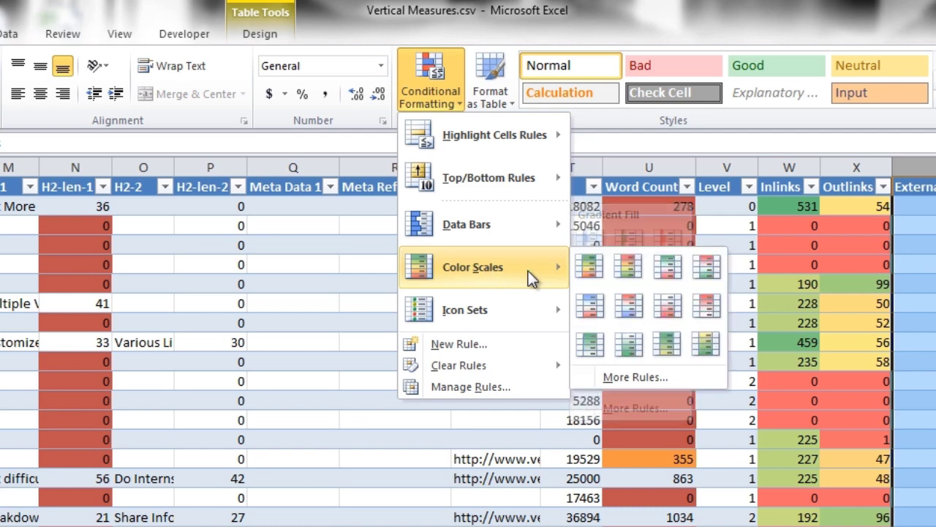
{"action": "left_click", "coordinate": [585, 268]}
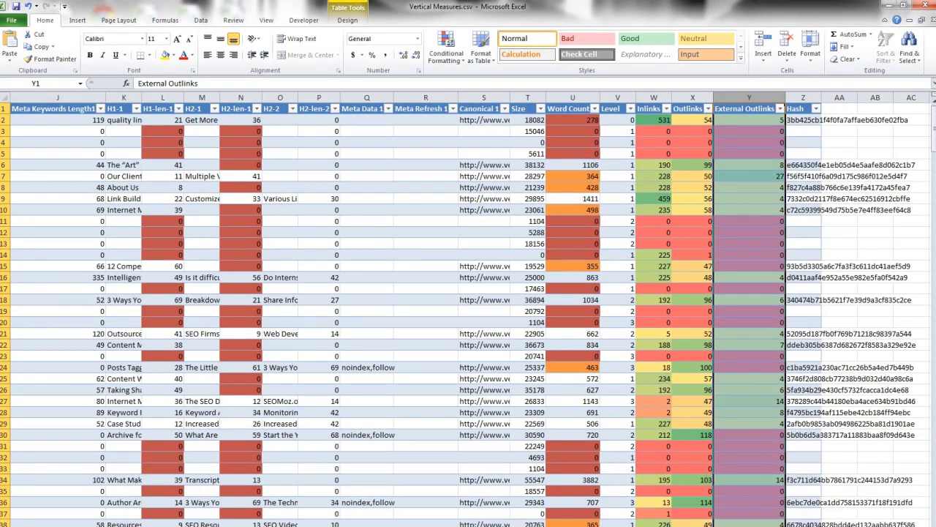
Step: Clear the conditional formatting rules from the table's header row only
{"action": "scroll", "coordinate": [468, 307], "scroll_direction": "left", "scroll_amount": 3}
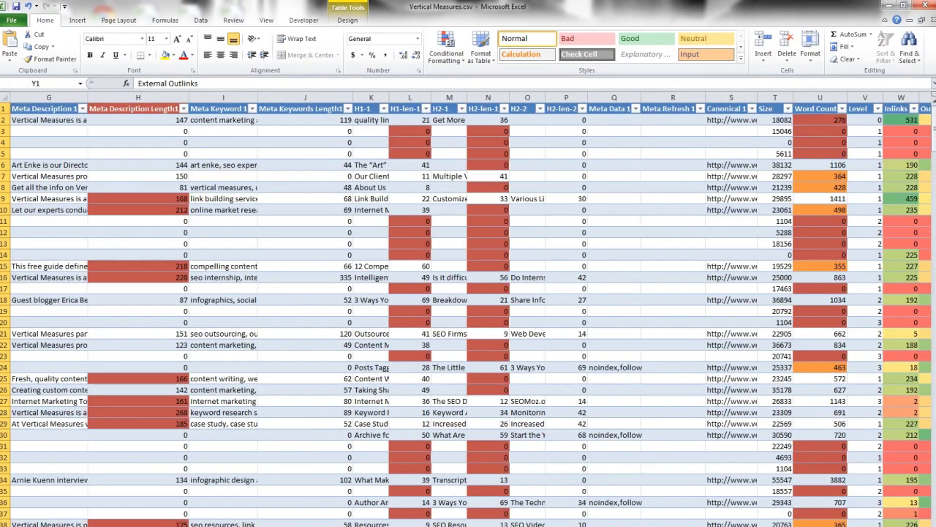
{"action": "left_click", "coordinate": [4, 100]}
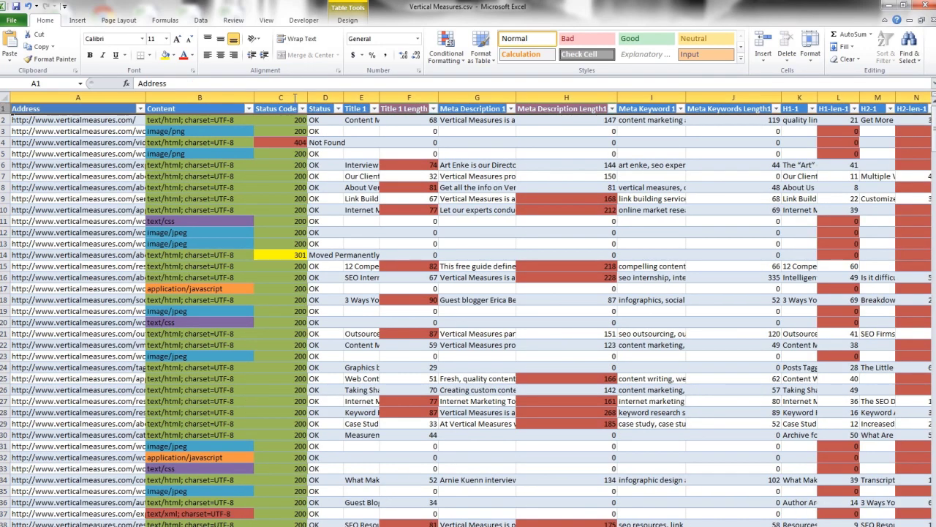
{"action": "left_click", "coordinate": [452, 56]}
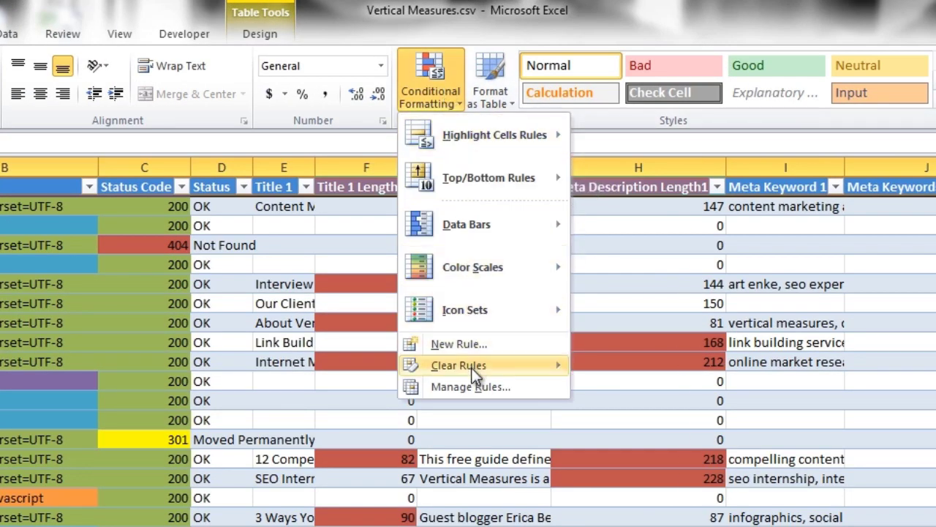
{"action": "mouse_move", "coordinate": [471, 368]}
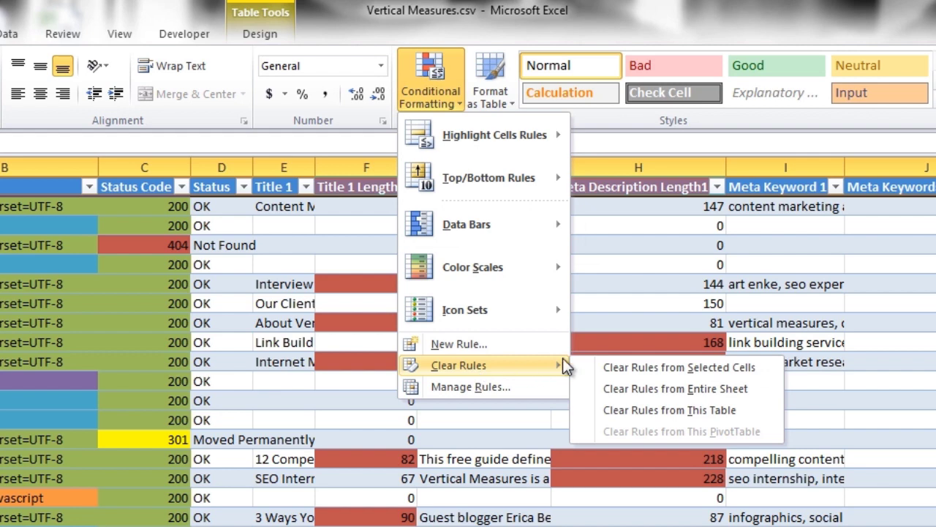
{"action": "left_click", "coordinate": [631, 365]}
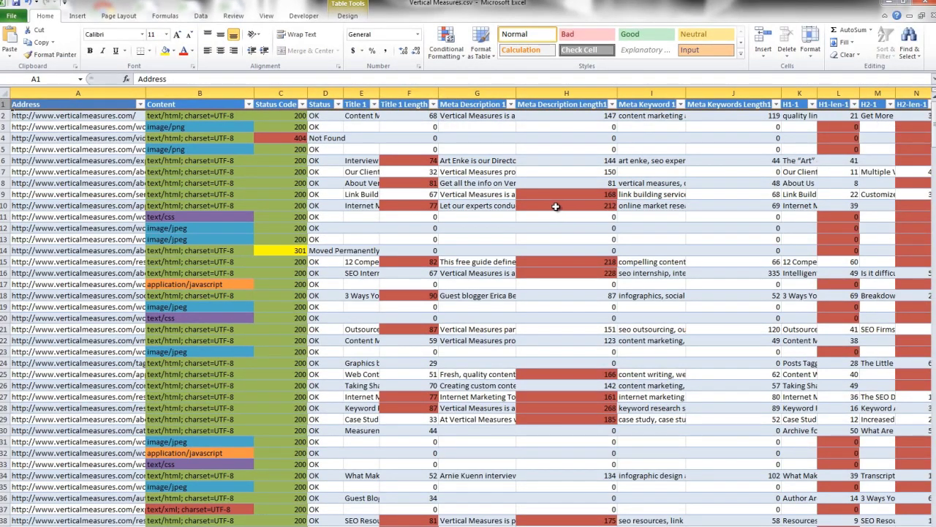
Step: Sort the table by the Content column from Z to A
{"action": "left_click", "coordinate": [249, 109]}
{"action": "left_click", "coordinate": [220, 124]}
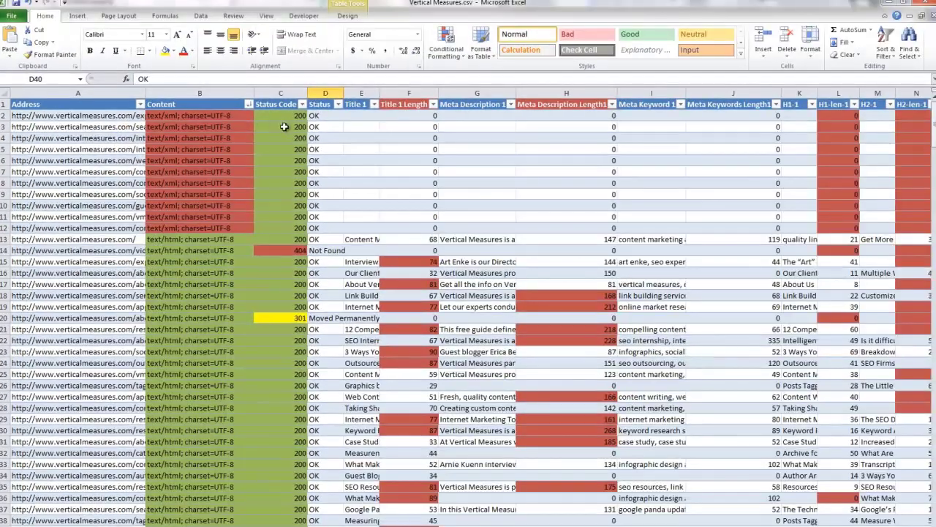
Step: Examine the color-coded status codes, title and meta description lengths, and H1 and H2 lengths throughout the sorted text/html rows
{"action": "key", "text": "Down"}
{"action": "key", "text": "Down"}
{"action": "key", "text": "Down"}
{"action": "key", "text": "Down"}
{"action": "key", "text": "Down"}
{"action": "key", "text": "Down"}
{"action": "key", "text": "Down"}
{"action": "key", "text": "Down"}
{"action": "key", "text": "Down"}
{"action": "key", "text": "Down"}
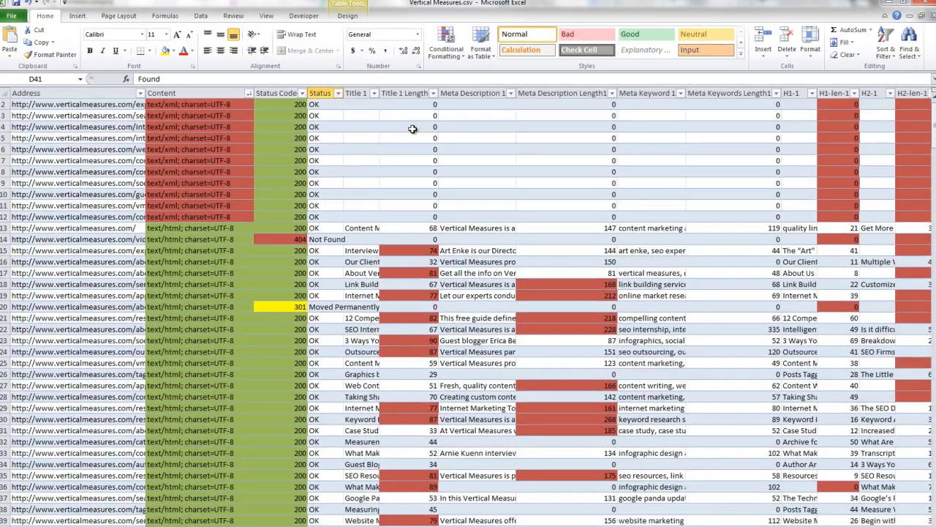
{"action": "key", "text": "Down"}
{"action": "key", "text": "Down"}
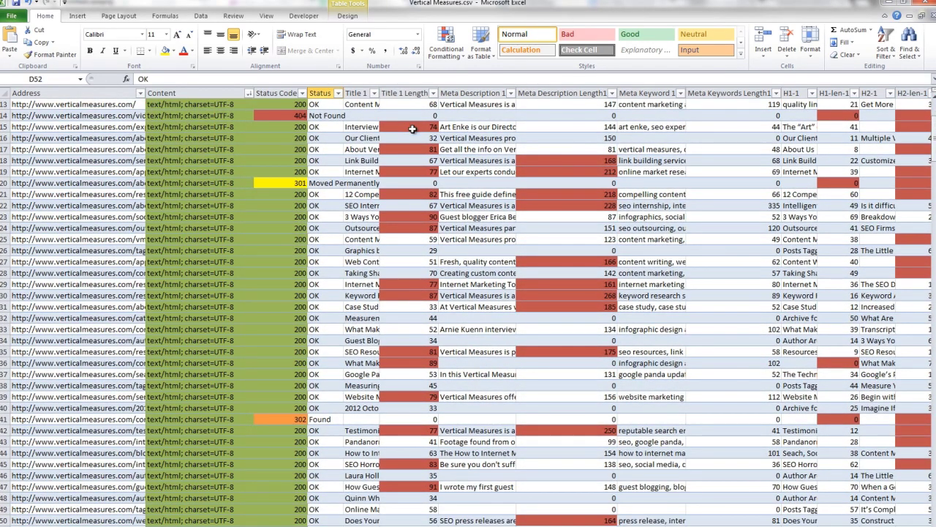
{"action": "key", "text": "Right"}
{"action": "key", "text": "Right"}
{"action": "key", "text": "Right"}
{"action": "key", "text": "Right"}
{"action": "key", "text": "Right"}
{"action": "key", "text": "Right"}
{"action": "key", "text": "Right"}
{"action": "key", "text": "Right"}
{"action": "key", "text": "Right"}
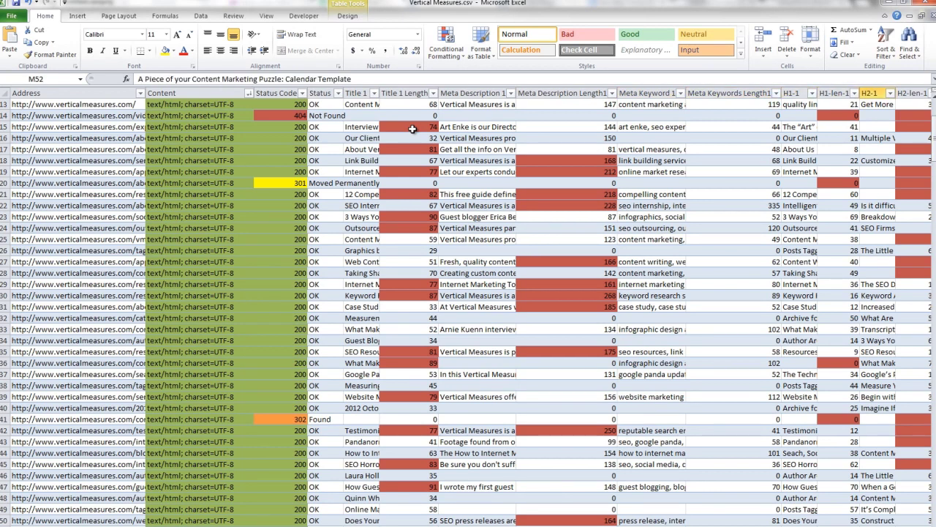
{"action": "key", "text": "Right"}
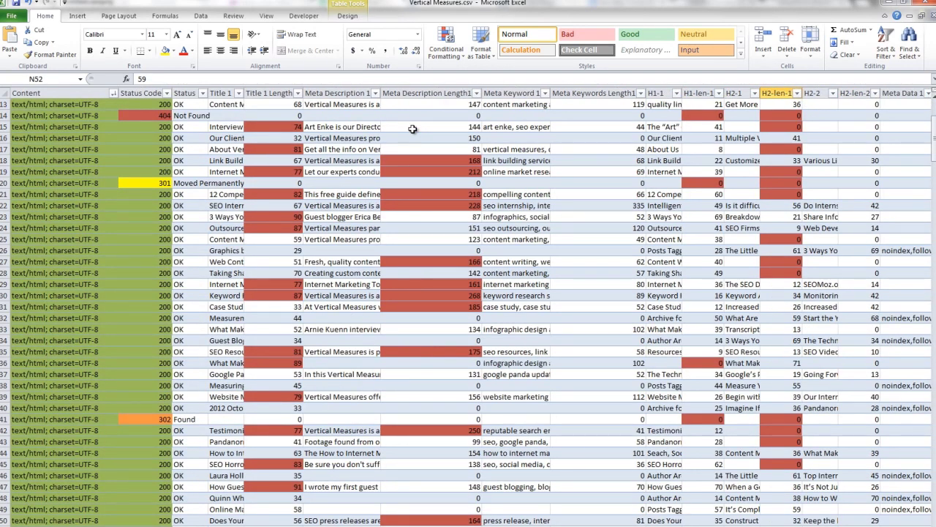
{"action": "key", "text": "Down"}
{"action": "key", "text": "Down"}
{"action": "key", "text": "Down"}
{"action": "key", "text": "Down"}
{"action": "key", "text": "Down"}
{"action": "key", "text": "Down"}
{"action": "key", "text": "Down"}
{"action": "key", "text": "Down"}
{"action": "key", "text": "Down"}
{"action": "key", "text": "Down"}
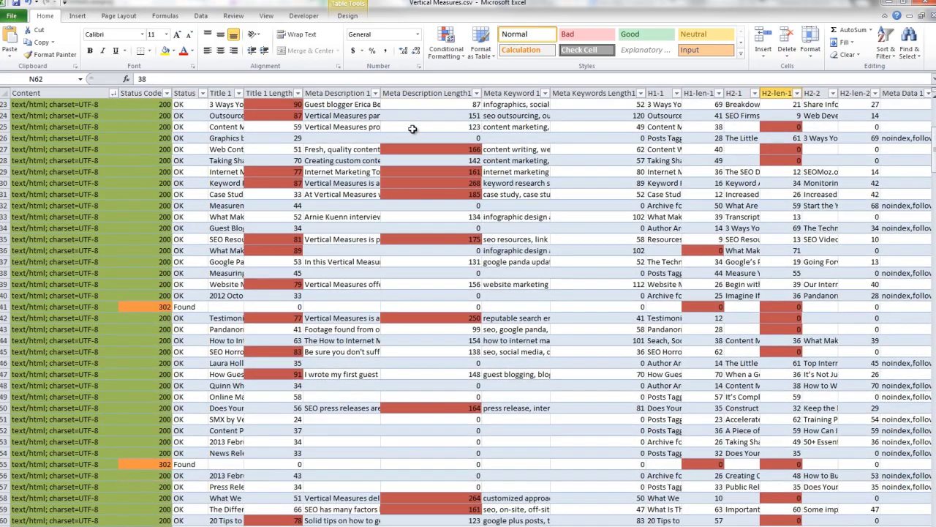
{"action": "key", "text": "Down"}
{"action": "key", "text": "Down"}
{"action": "key", "text": "Down"}
{"action": "key", "text": "Down"}
{"action": "key", "text": "Down"}
{"action": "key", "text": "Down"}
{"action": "key", "text": "Down"}
{"action": "key", "text": "Down"}
{"action": "key", "text": "Down"}
{"action": "key", "text": "Down"}
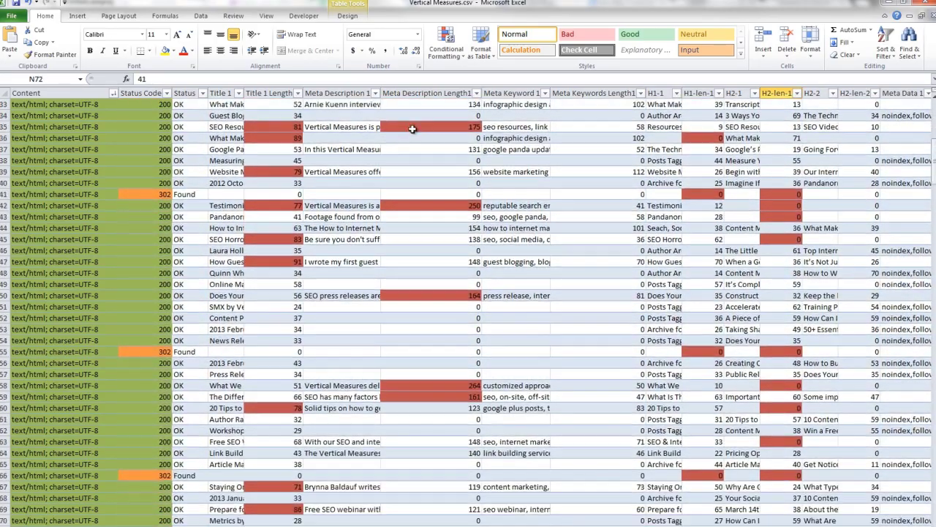